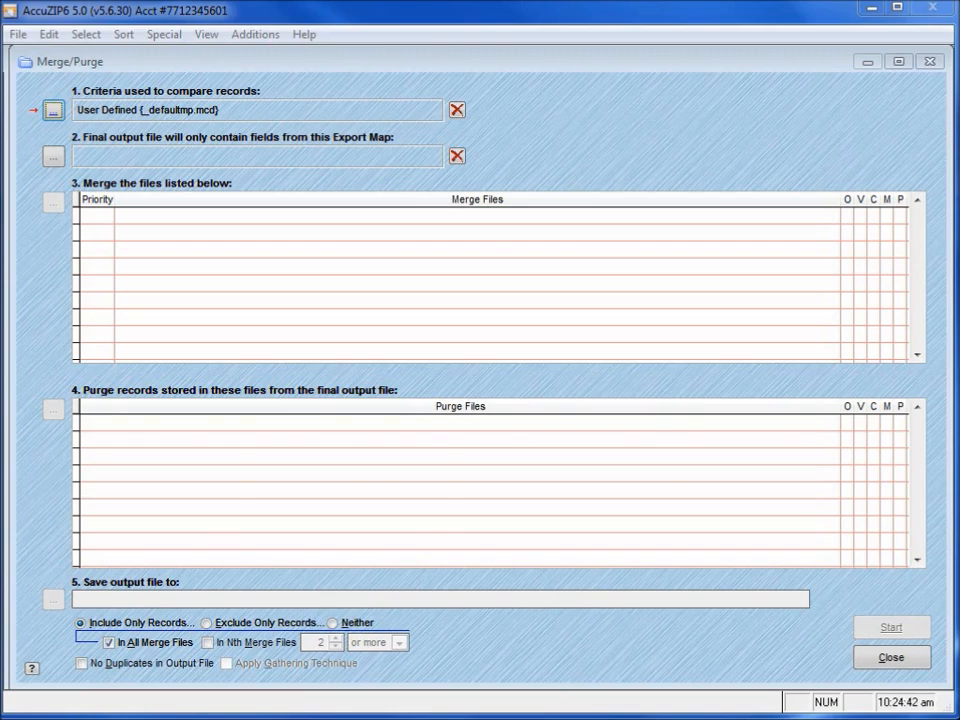
# - Close the Merge/Purge setup and open the export setup for the Demofile database
pyautogui.click(891, 657)
pyautogui.click(424, 352)
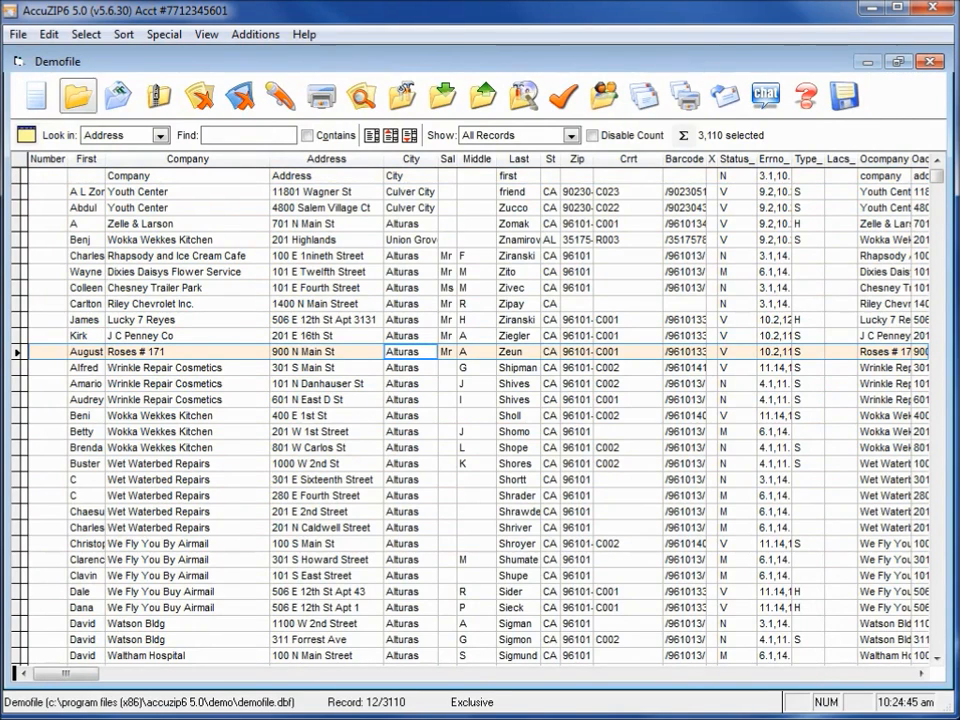
pyautogui.hotkey('alt', 'f')
pyautogui.press('Down')
pyautogui.press('Down')
pyautogui.press('Down')
pyautogui.press('Down')
pyautogui.press('Down')
pyautogui.press('Down')
pyautogui.press('Down')
pyautogui.press('Down')
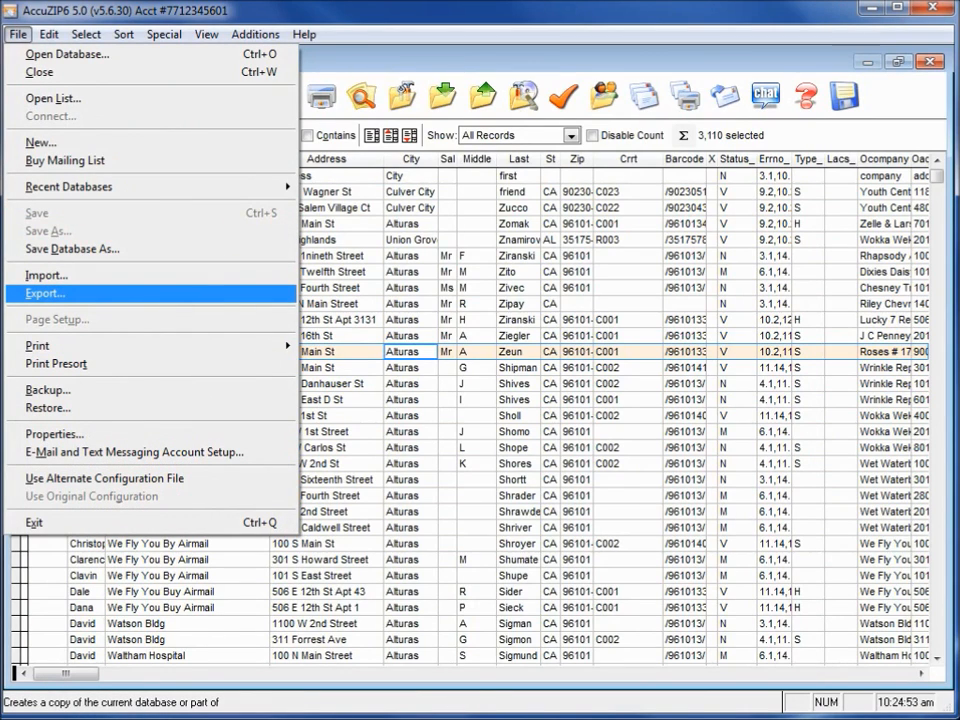
pyautogui.press('Return')
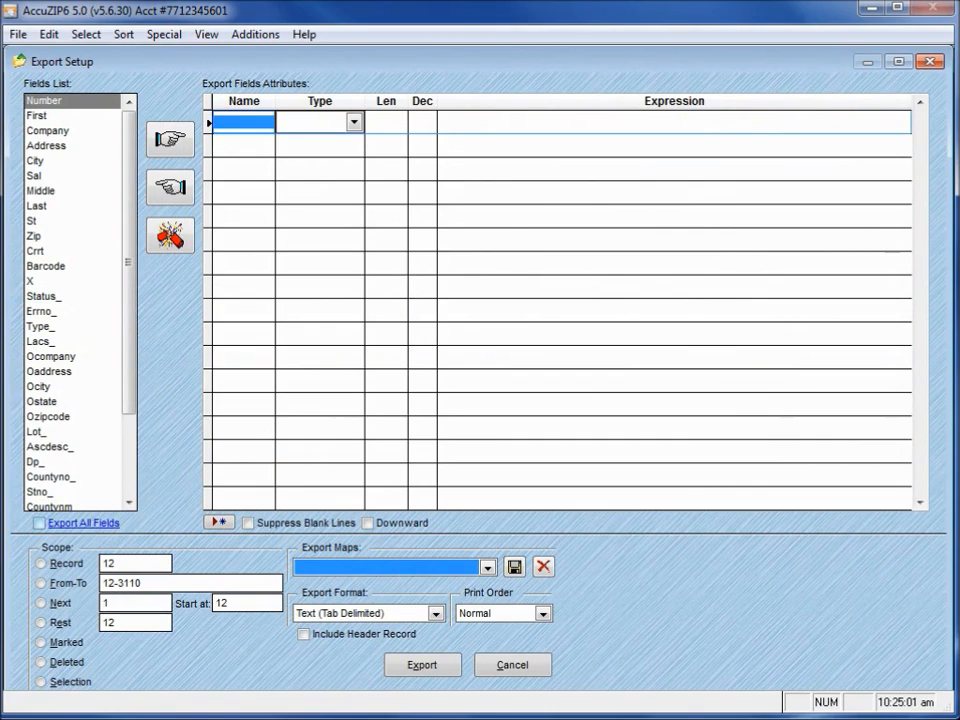
# - Include all Demofile fields in the export and save the export map as demofile.emp, replacing the existing map
pyautogui.click(80, 522)
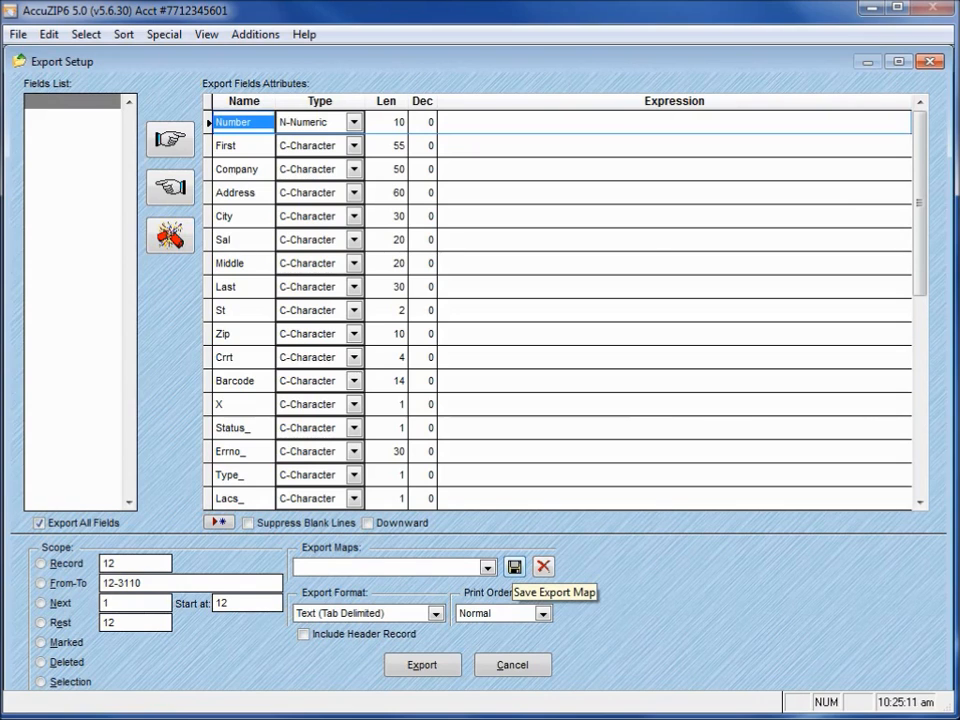
pyautogui.click(514, 566)
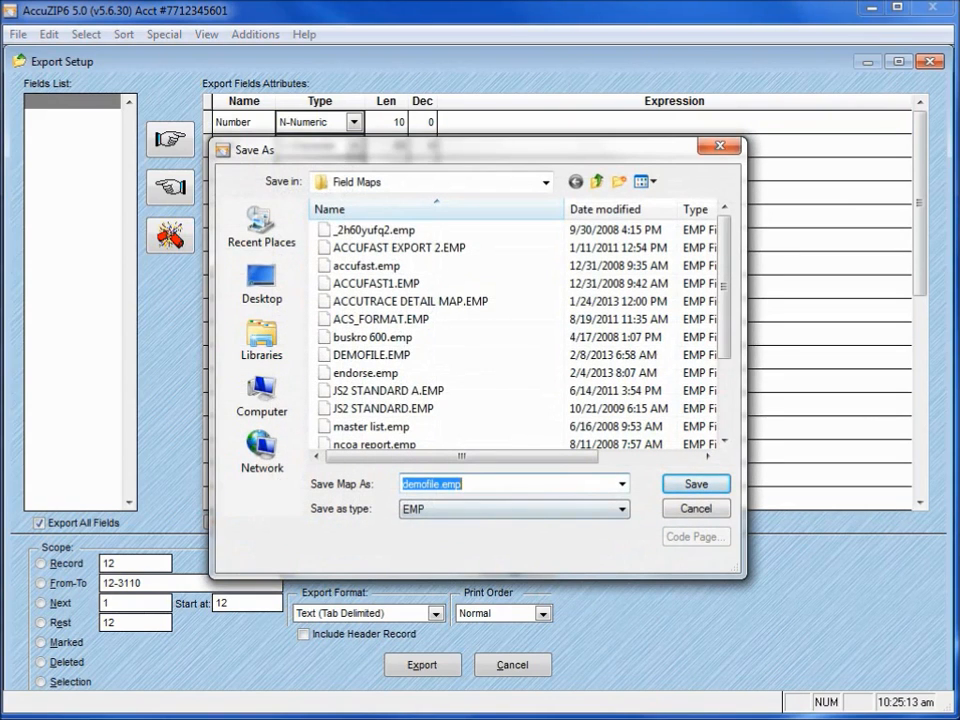
pyautogui.press('Return')
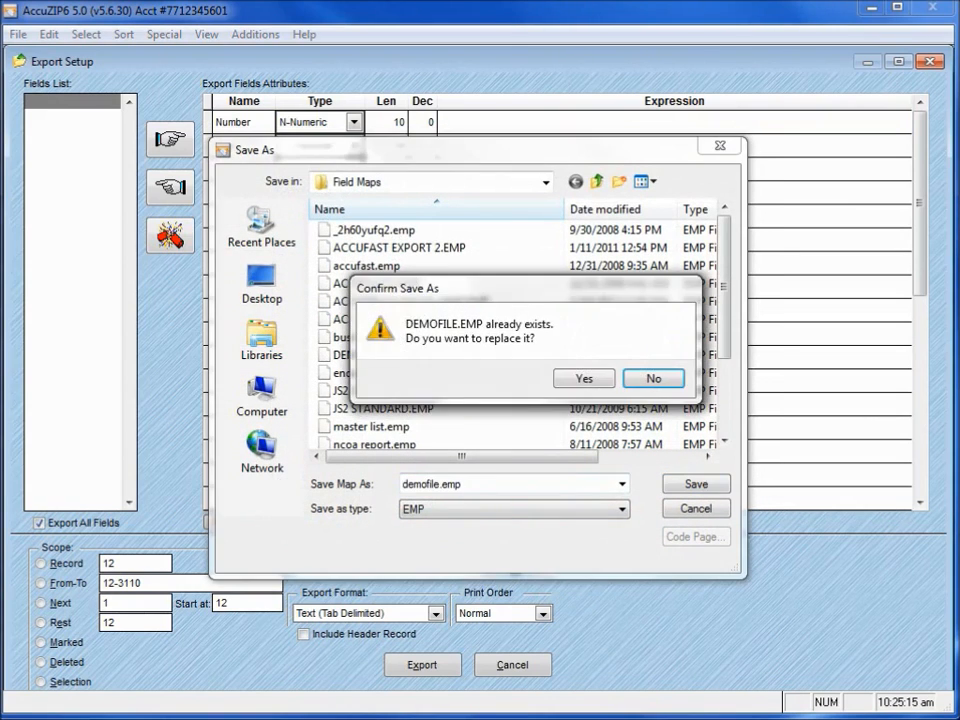
pyautogui.press('Left')
pyautogui.press('Return')
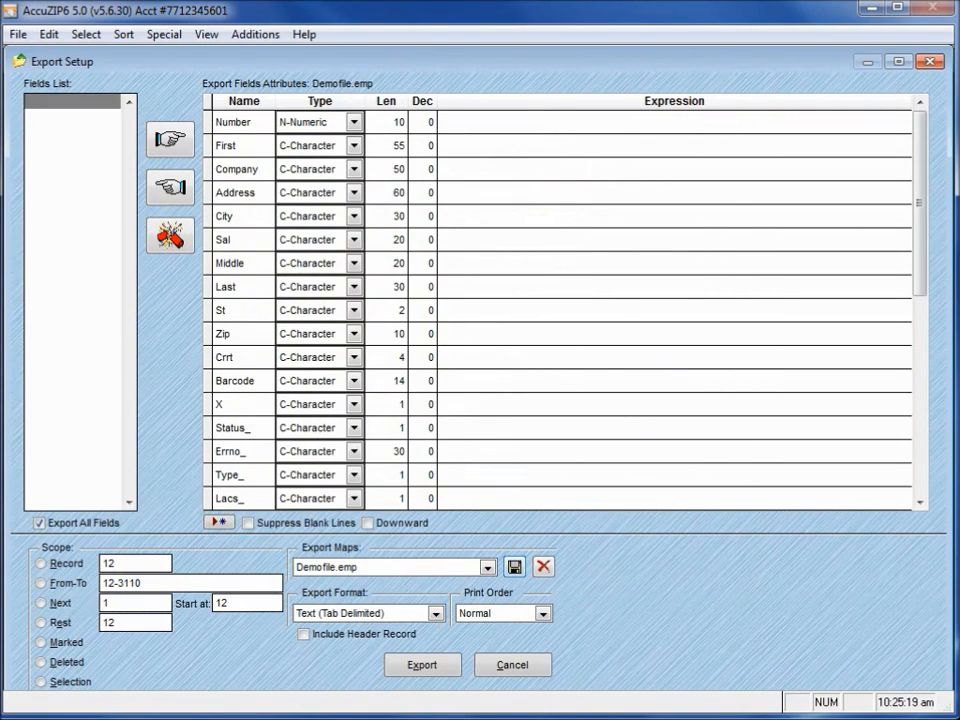
# - Close the Demofile database without exporting and return to the Merge/Purge setup
pyautogui.click(512, 665)
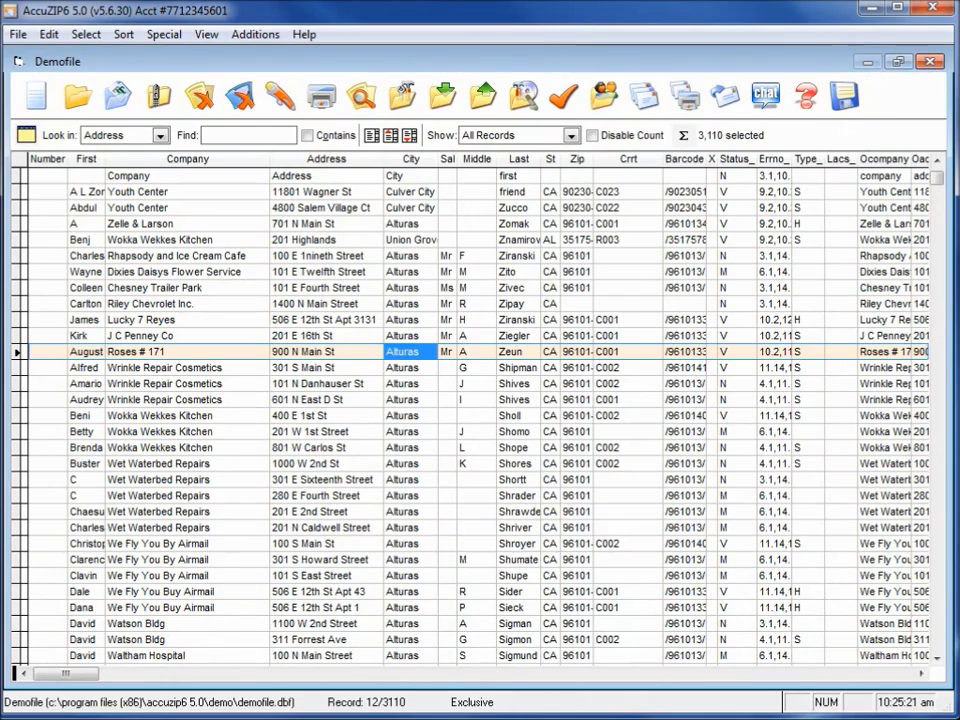
pyautogui.click(930, 62)
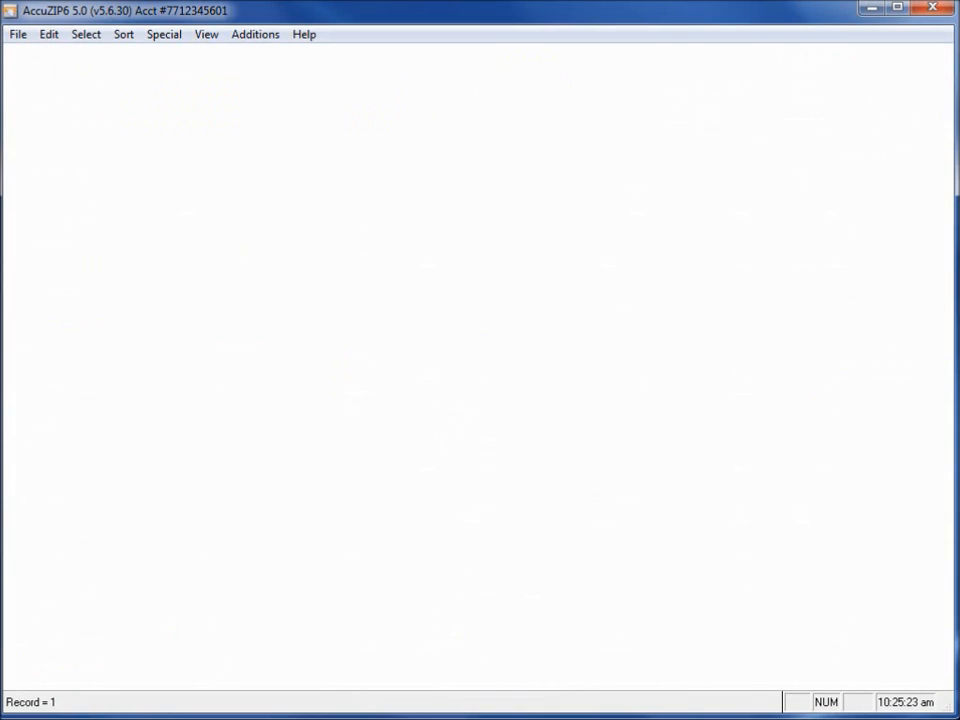
pyautogui.click(86, 34)
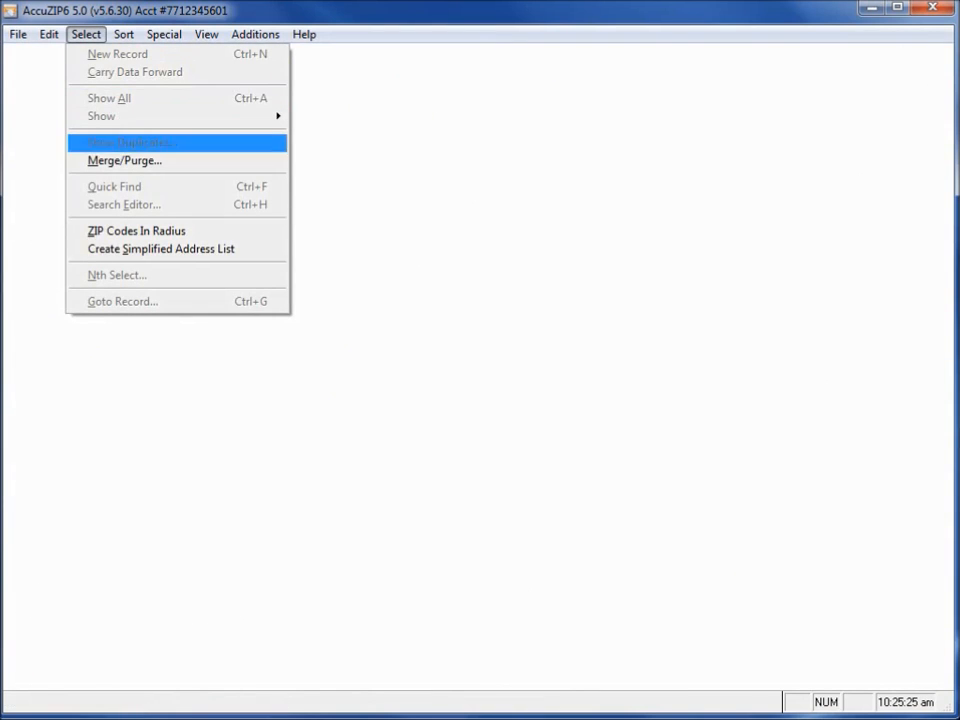
pyautogui.press('Return')
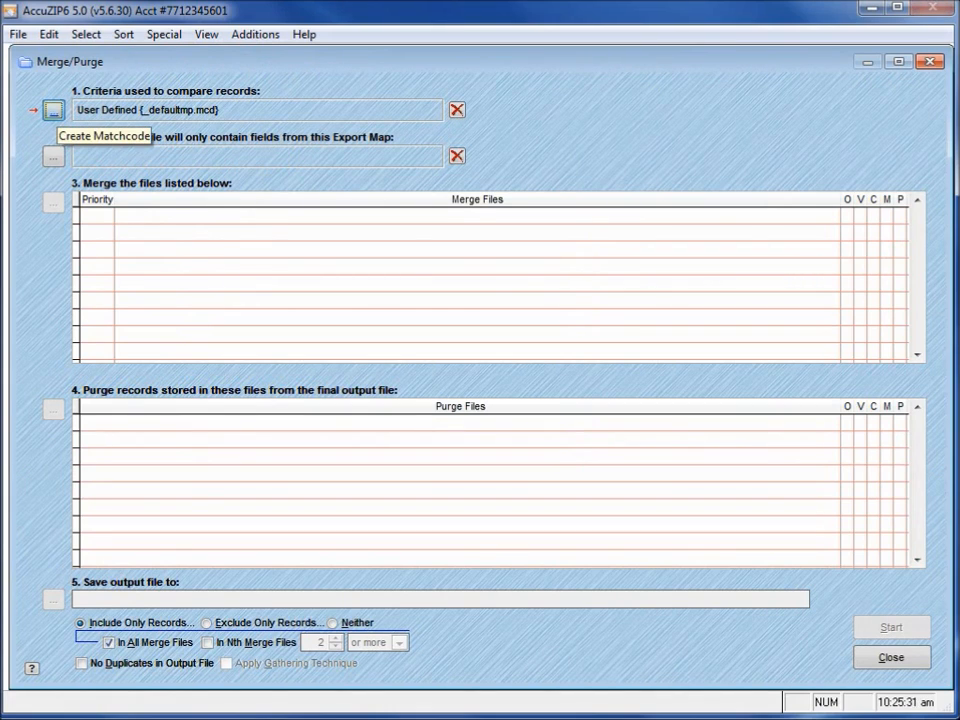
# - Open the comparison criteria and remove the first, last, address and zip fields from the user-defined matchcode
pyautogui.click(53, 110)
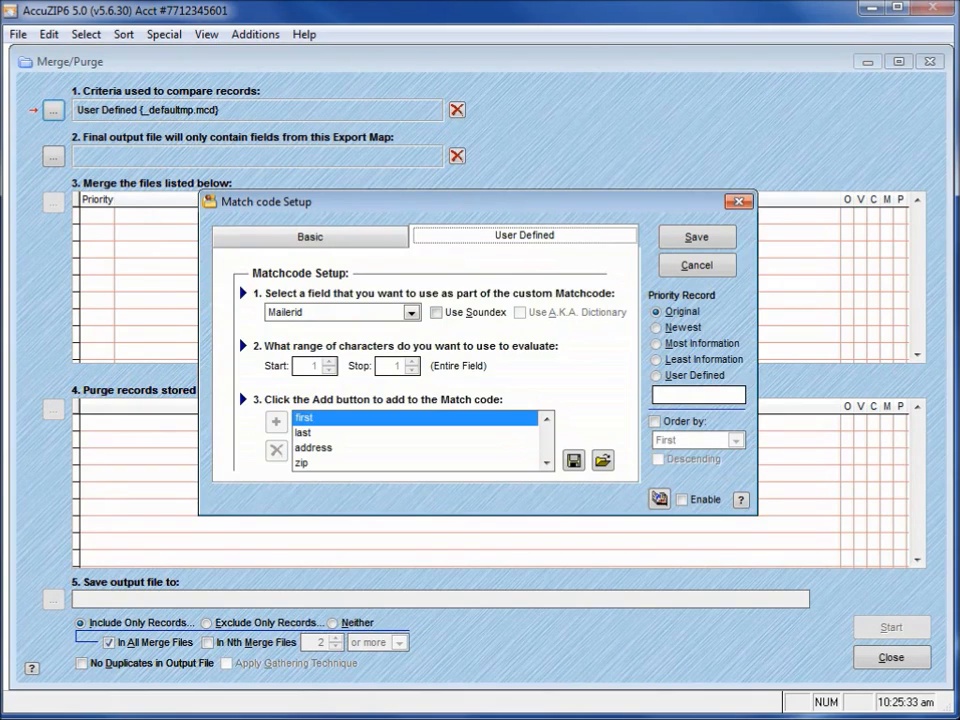
pyautogui.click(310, 237)
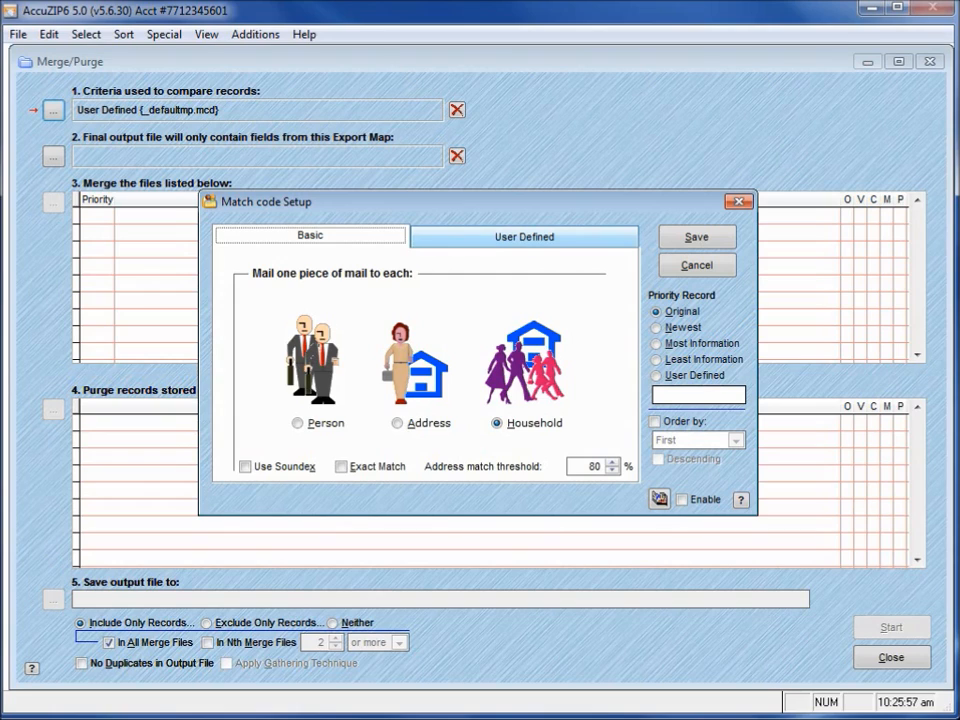
pyautogui.click(524, 236)
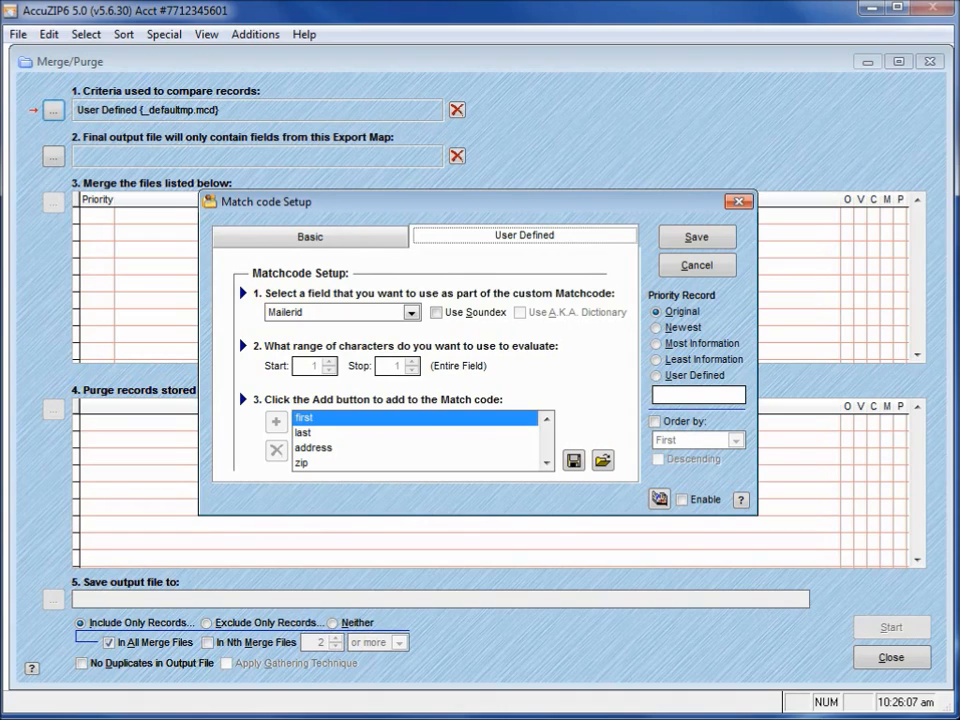
pyautogui.click(330, 418)
pyautogui.press('Delete')
pyautogui.press('Delete')
pyautogui.press('Delete')
pyautogui.press('Delete')
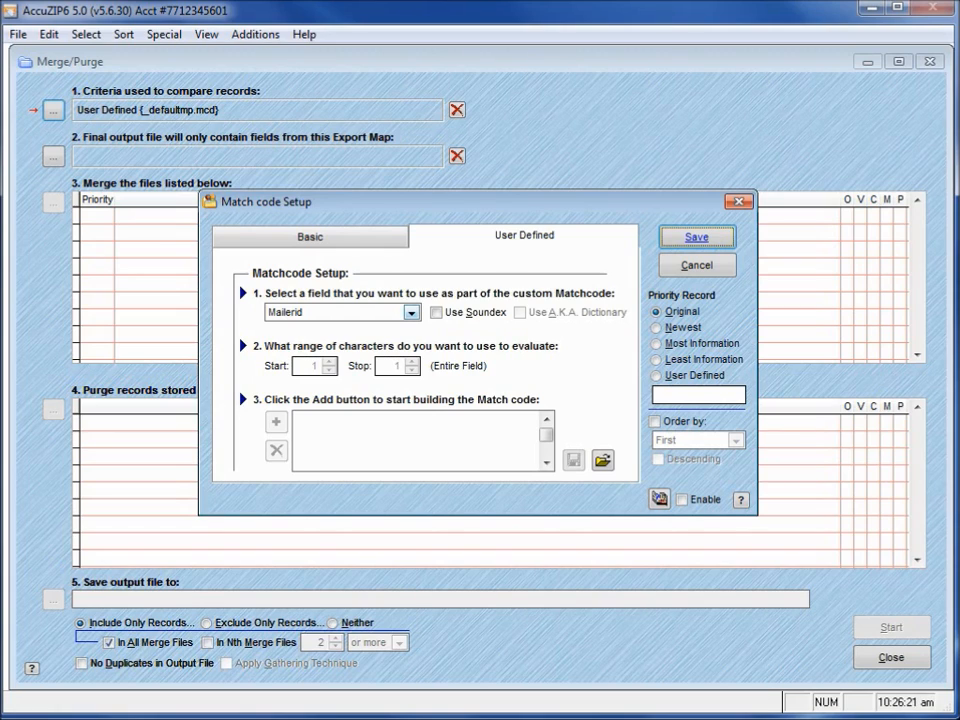
# - Add the entire First and Last fields to the user-defined matchcode
pyautogui.click(411, 313)
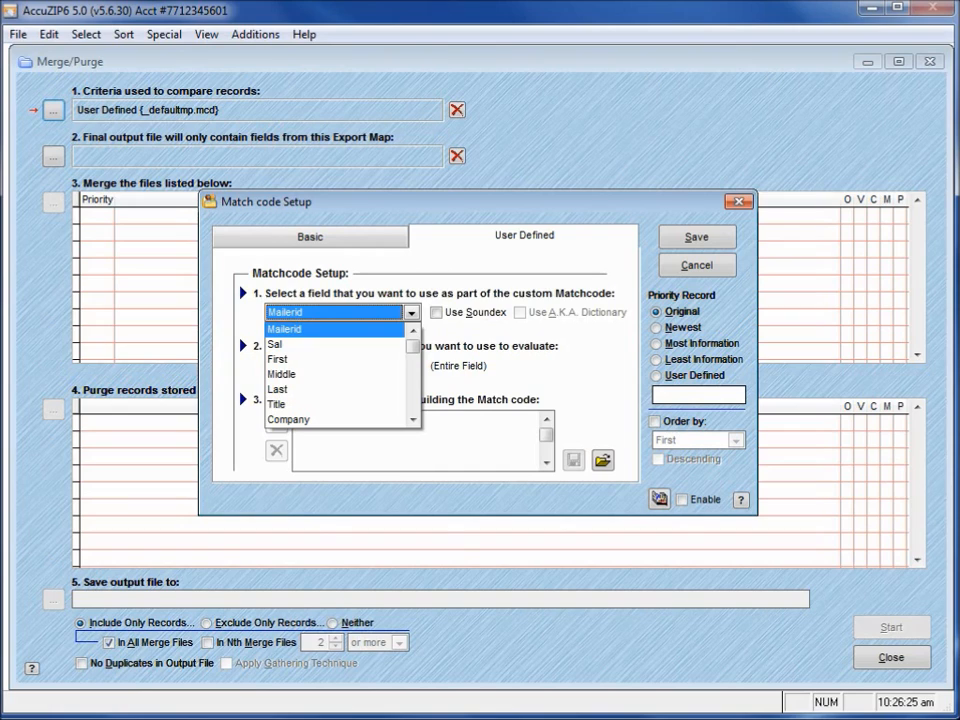
pyautogui.press('Down')
pyautogui.press('Down')
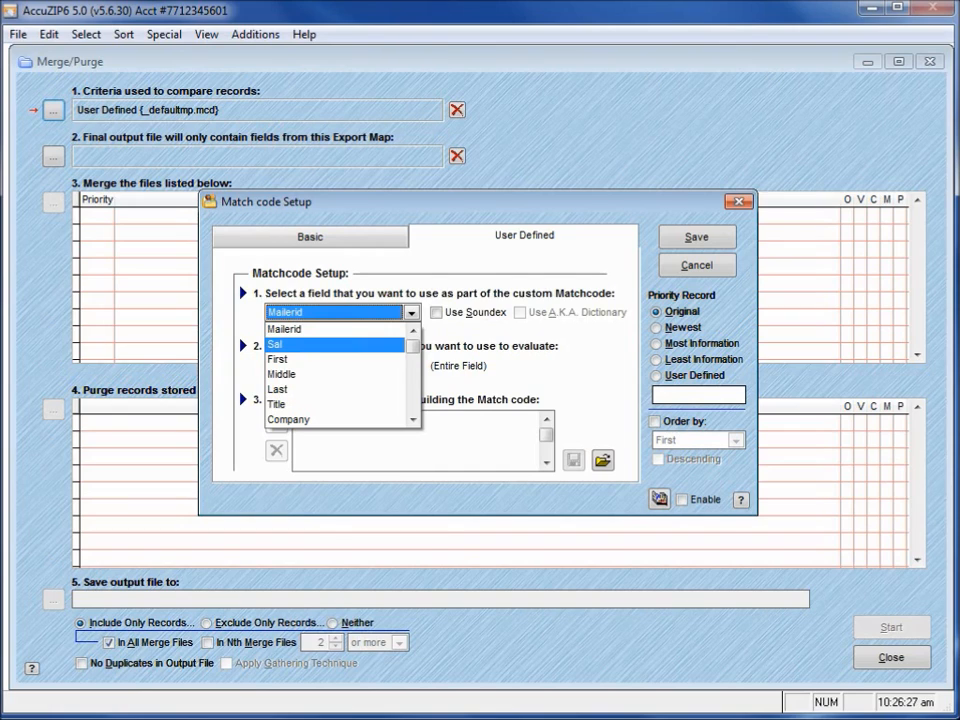
pyautogui.press('Return')
pyautogui.click(276, 422)
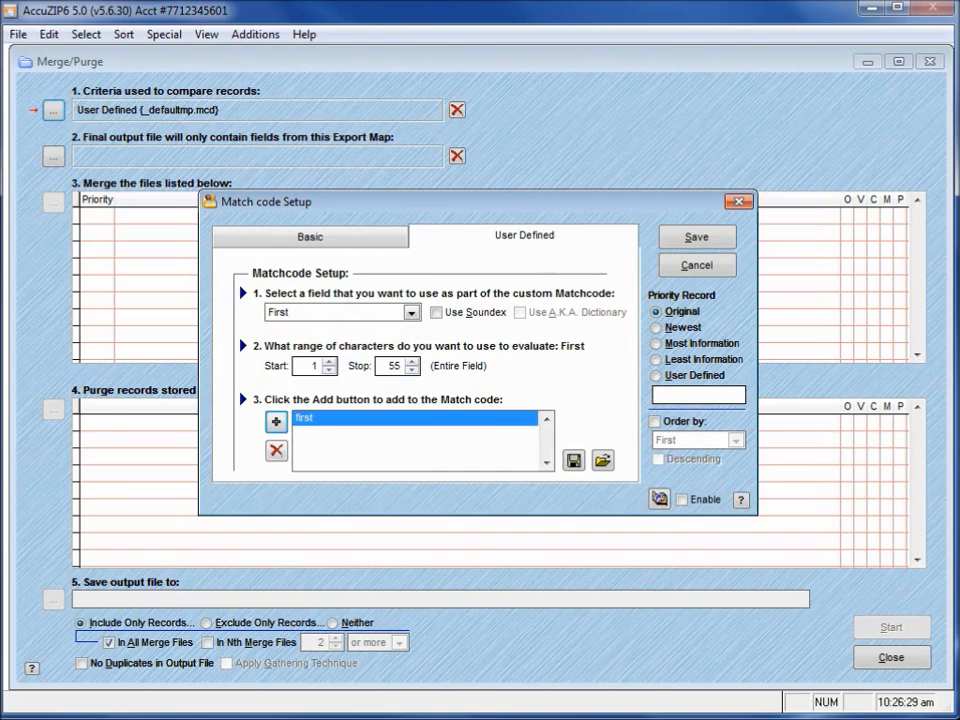
pyautogui.click(411, 313)
pyautogui.press('Return')
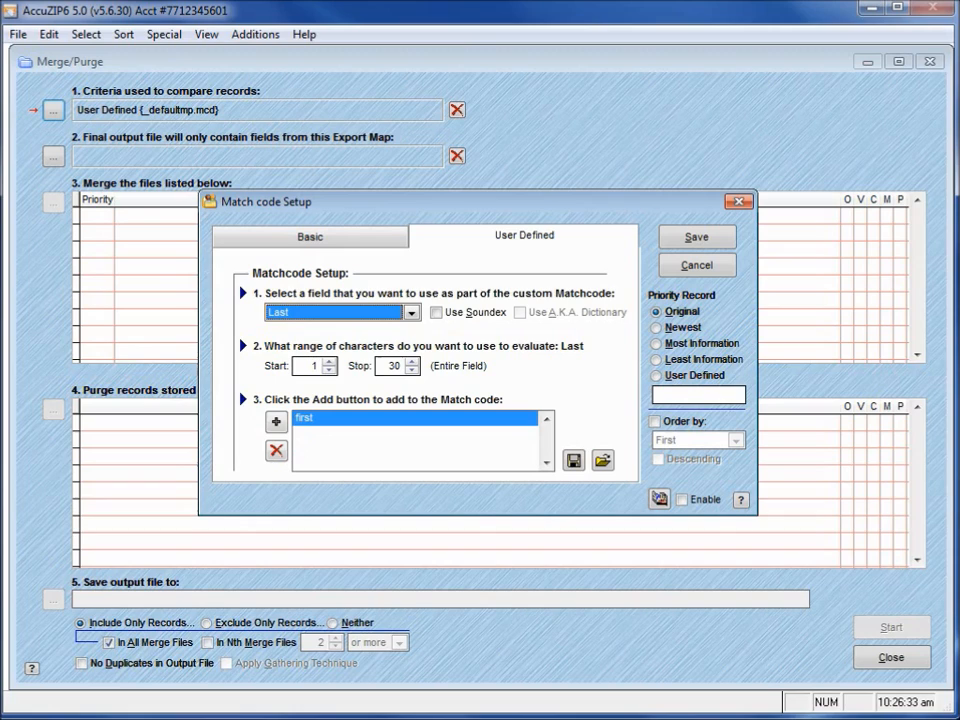
pyautogui.click(276, 421)
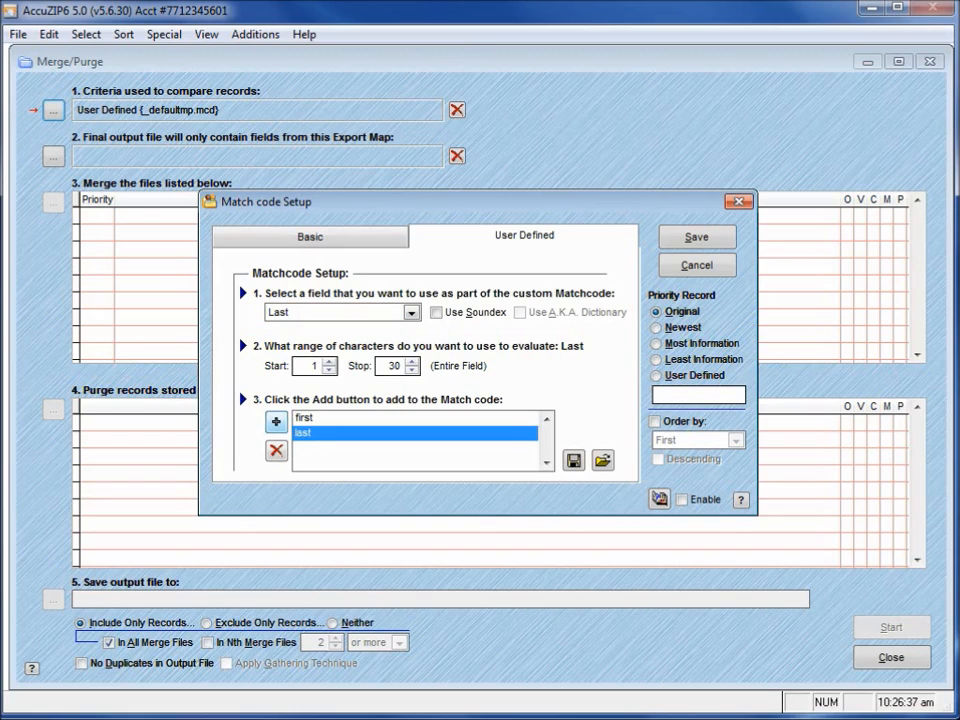
# - Add the entire Address and Zip fields to the user-defined matchcode and save the criteria
pyautogui.click(411, 313)
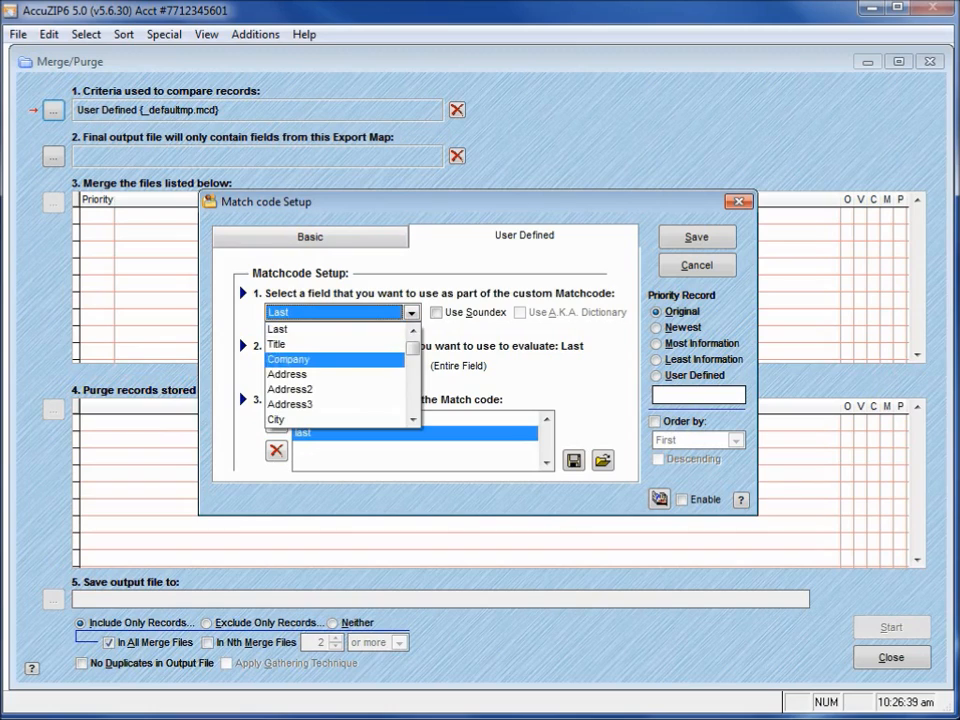
pyautogui.click(290, 373)
pyautogui.click(276, 421)
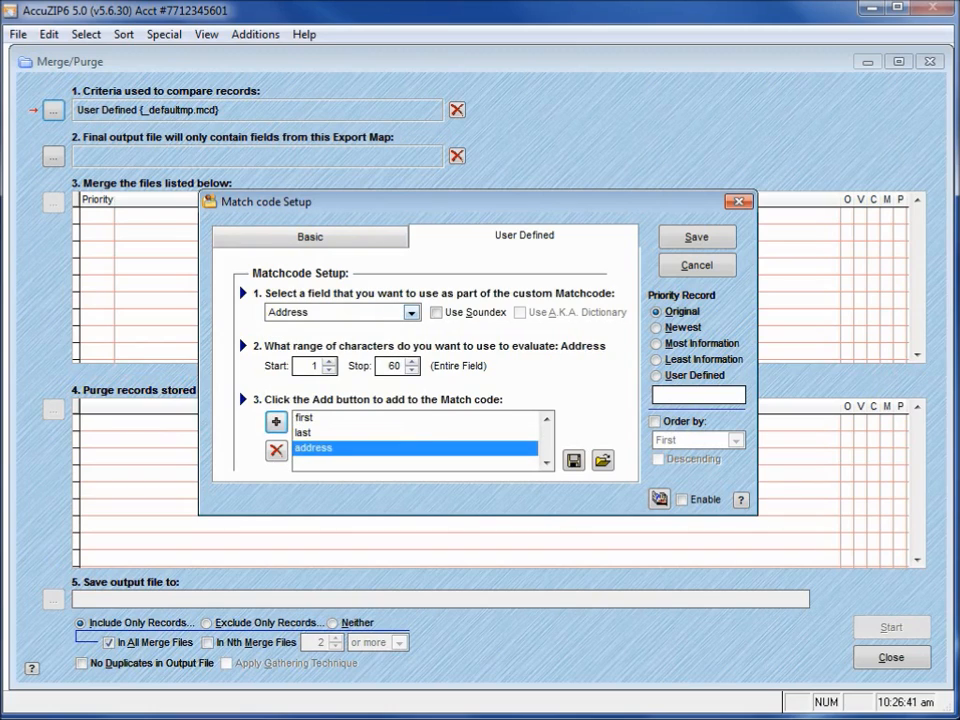
pyautogui.click(411, 313)
pyautogui.click(290, 403)
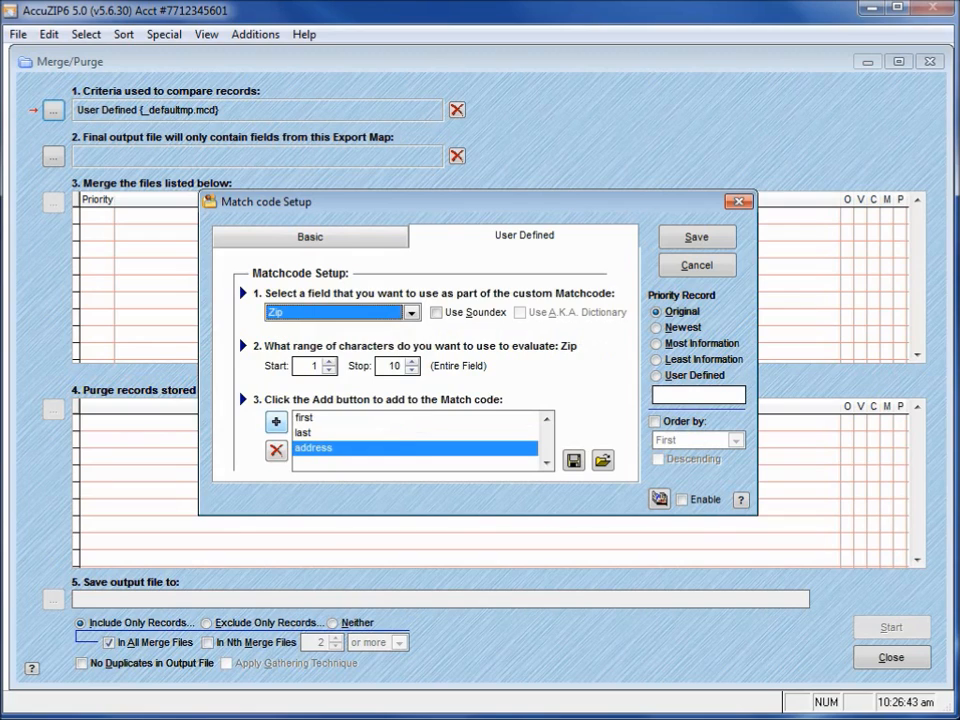
pyautogui.click(276, 421)
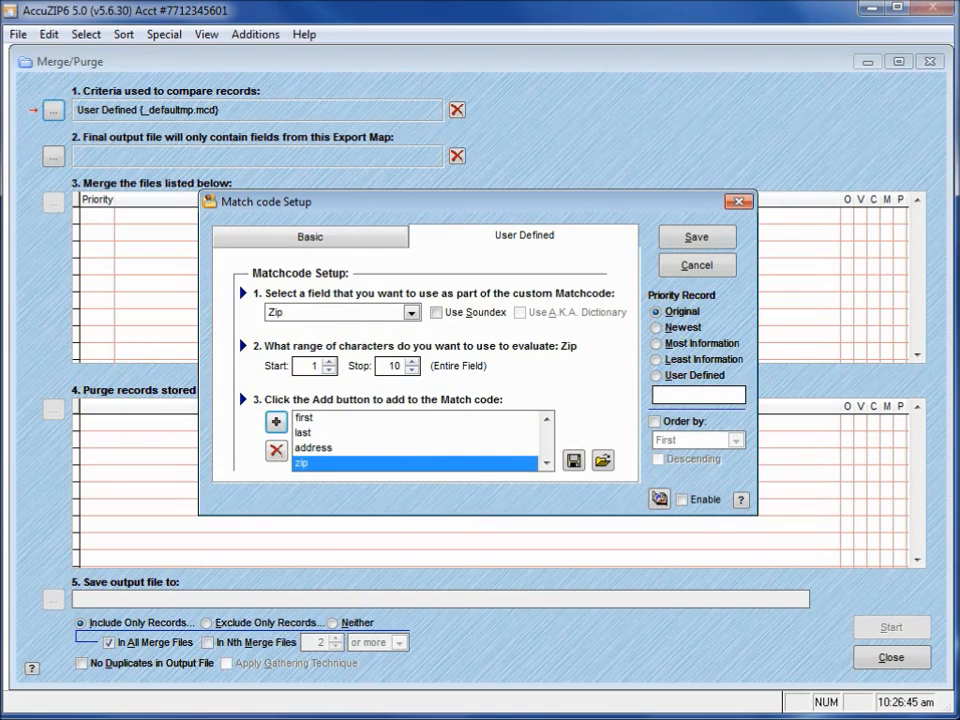
pyautogui.click(697, 237)
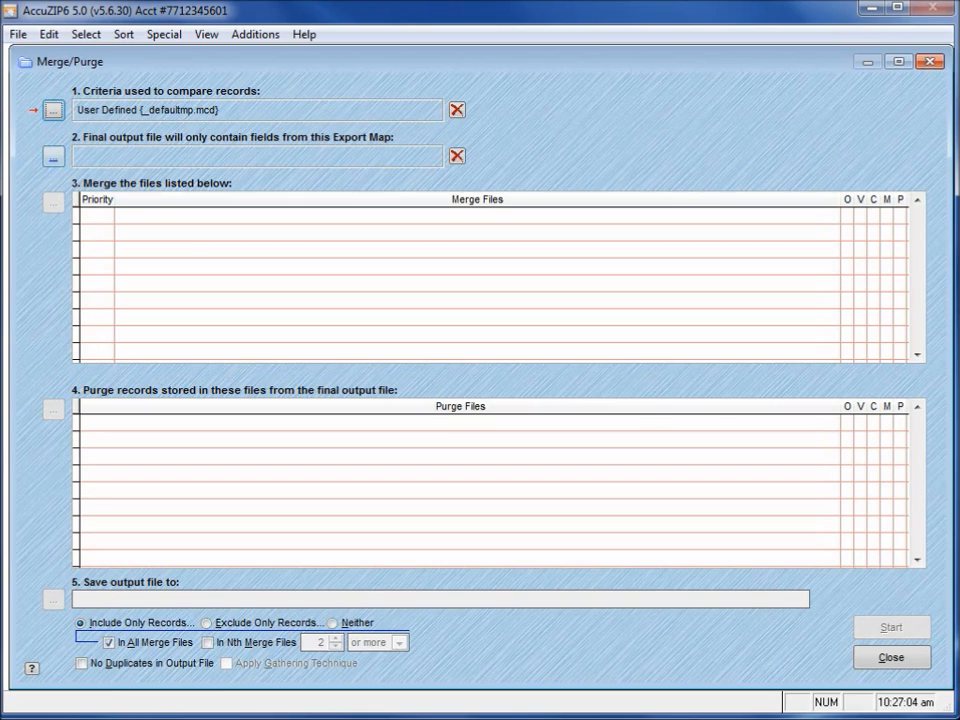
# - Load the Demofile.emp export map to define the fields of the final output file
pyautogui.click(53, 156)
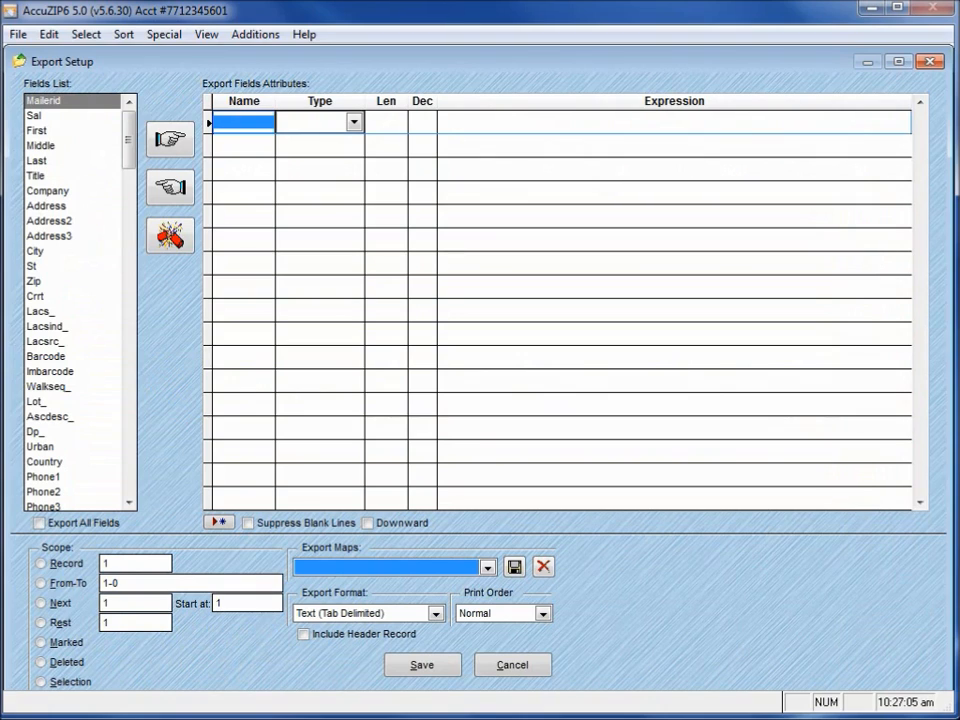
pyautogui.click(488, 568)
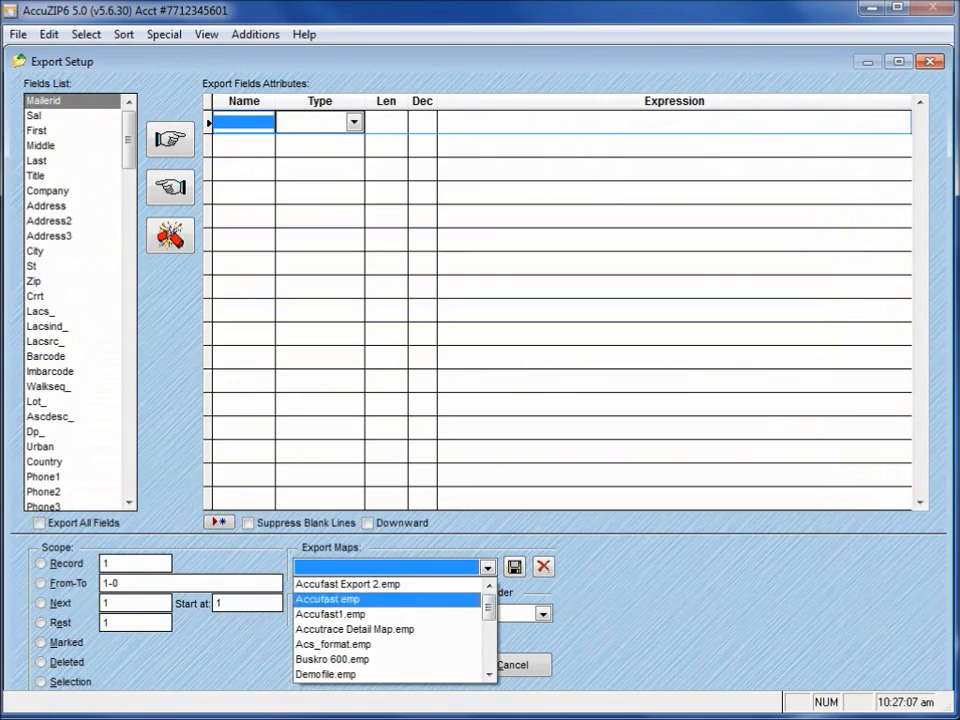
pyautogui.click(489, 675)
pyautogui.click(489, 675)
pyautogui.click(489, 675)
pyautogui.click(489, 675)
pyautogui.click(489, 675)
pyautogui.click(489, 675)
pyautogui.click(489, 586)
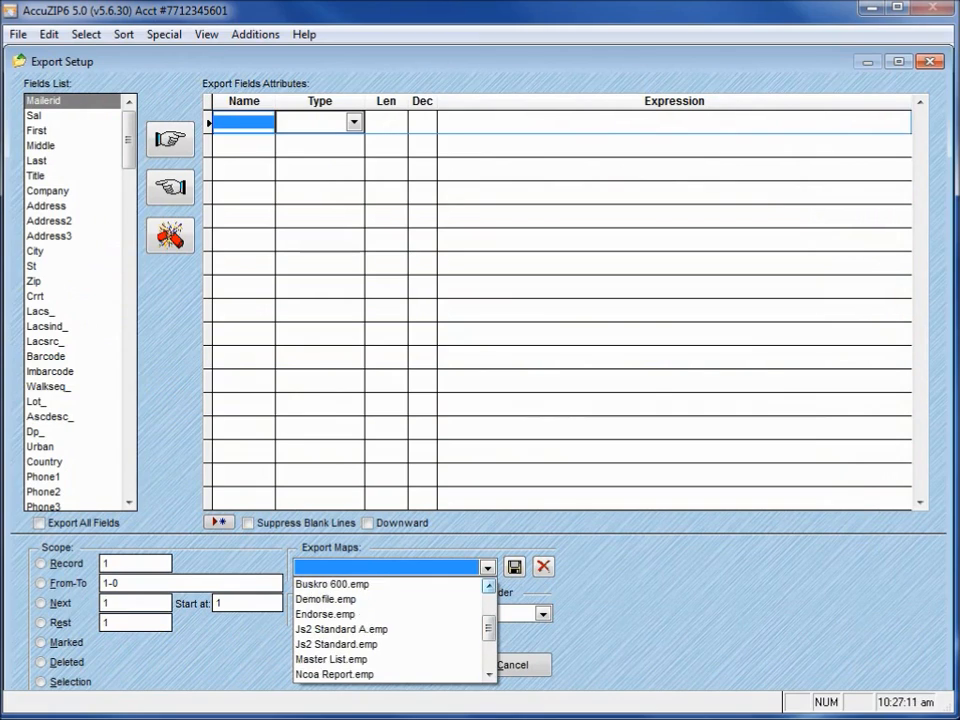
pyautogui.click(489, 586)
pyautogui.click(489, 586)
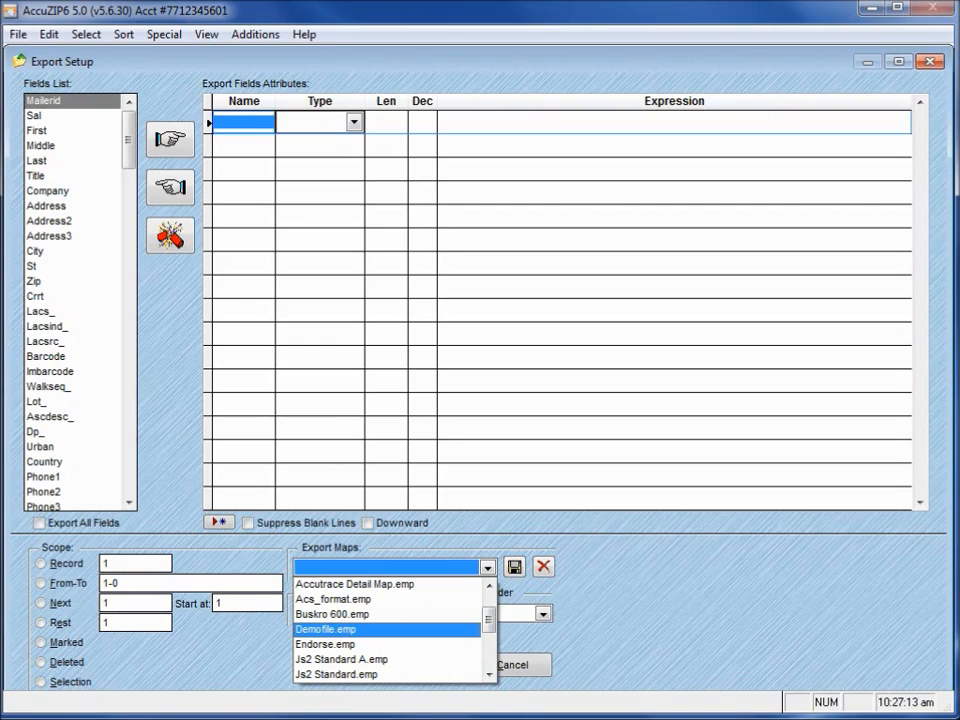
pyautogui.click(325, 629)
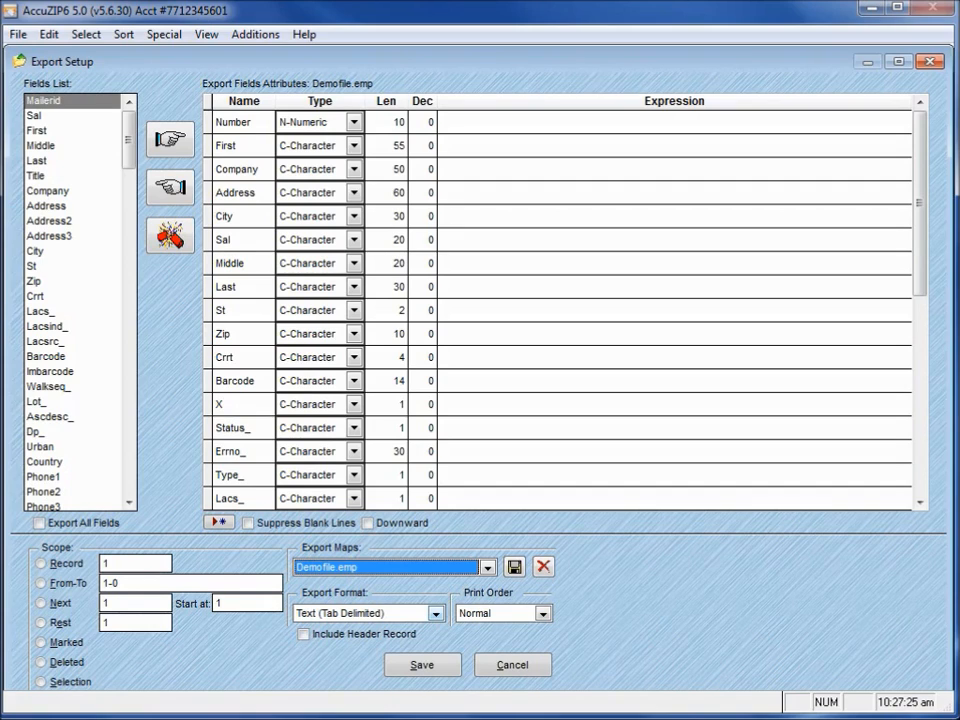
# - Set the output's export format to AccuZIP6 5.x Database and save the export setup
pyautogui.click(436, 614)
pyautogui.click(436, 614)
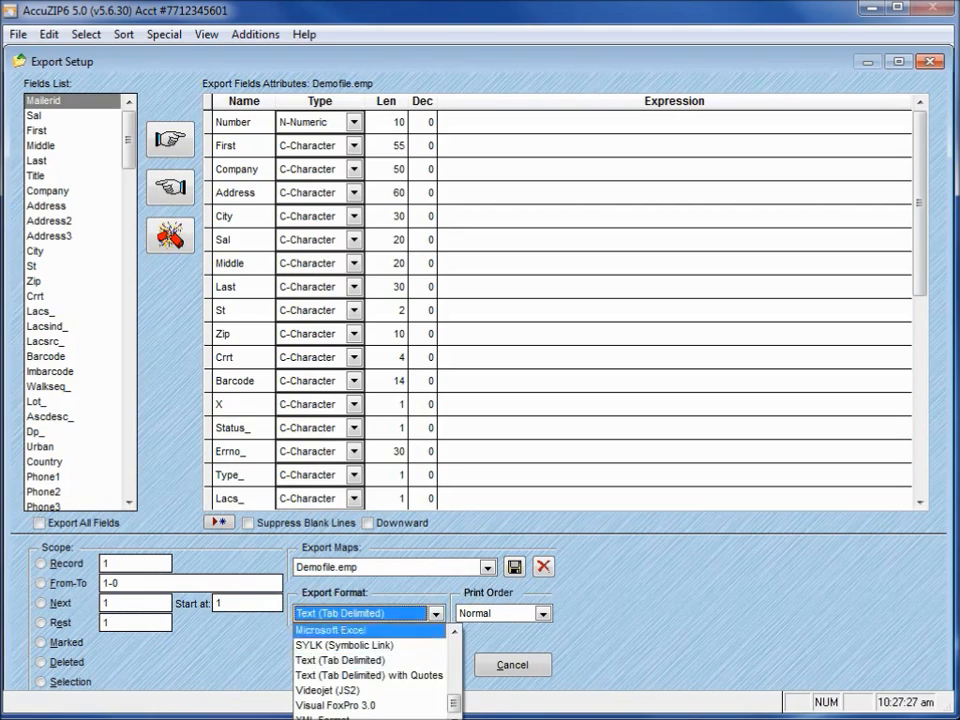
pyautogui.moveTo(454, 703); pyautogui.dragTo(454, 648)
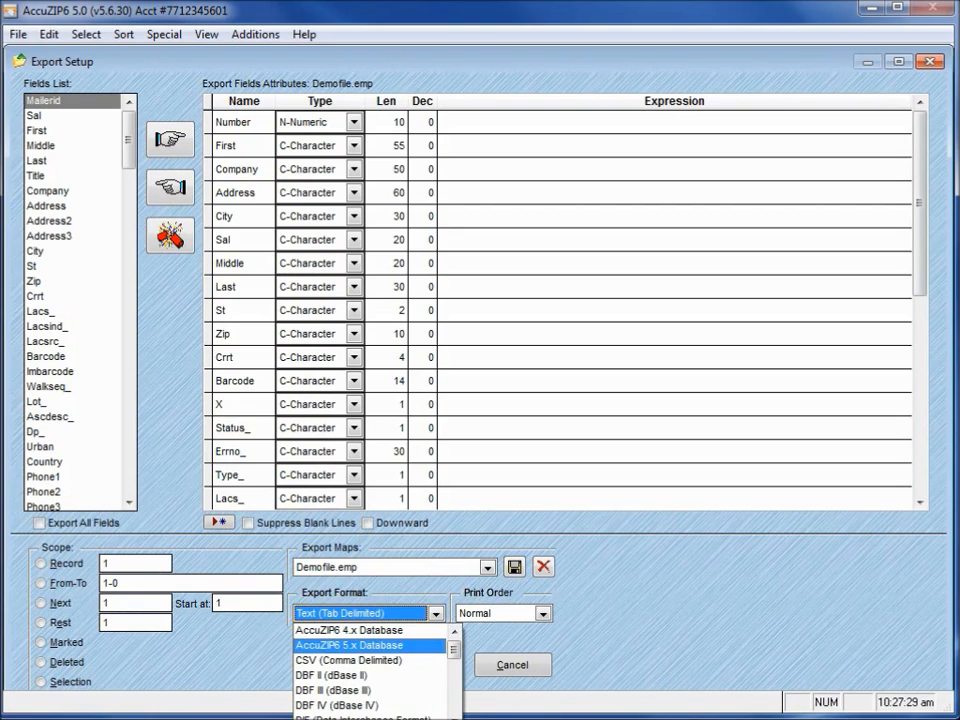
pyautogui.click(350, 645)
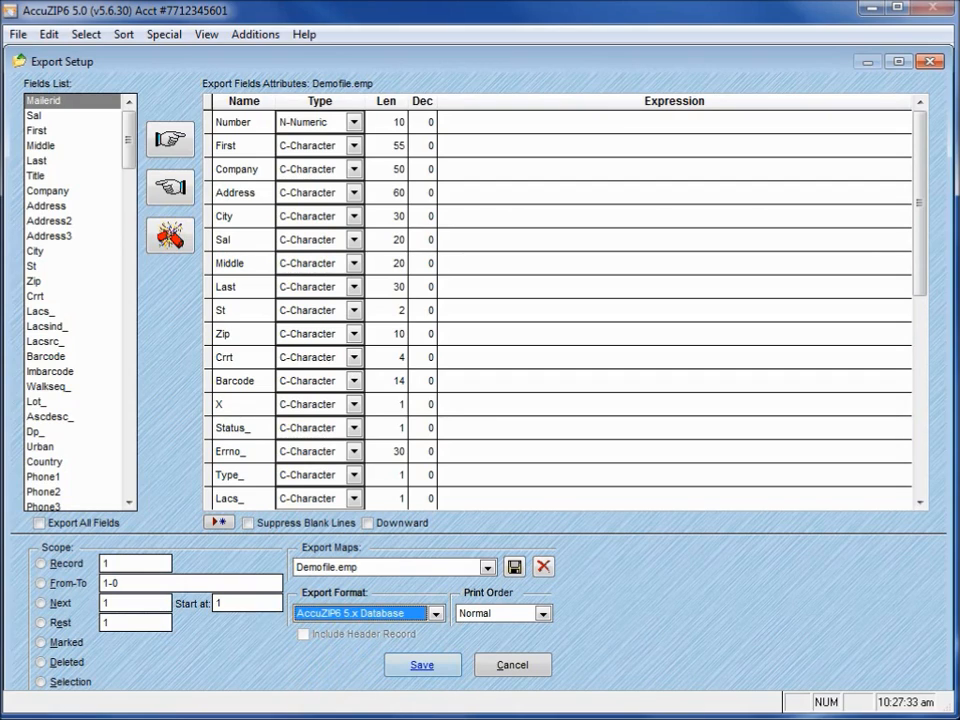
pyautogui.click(422, 664)
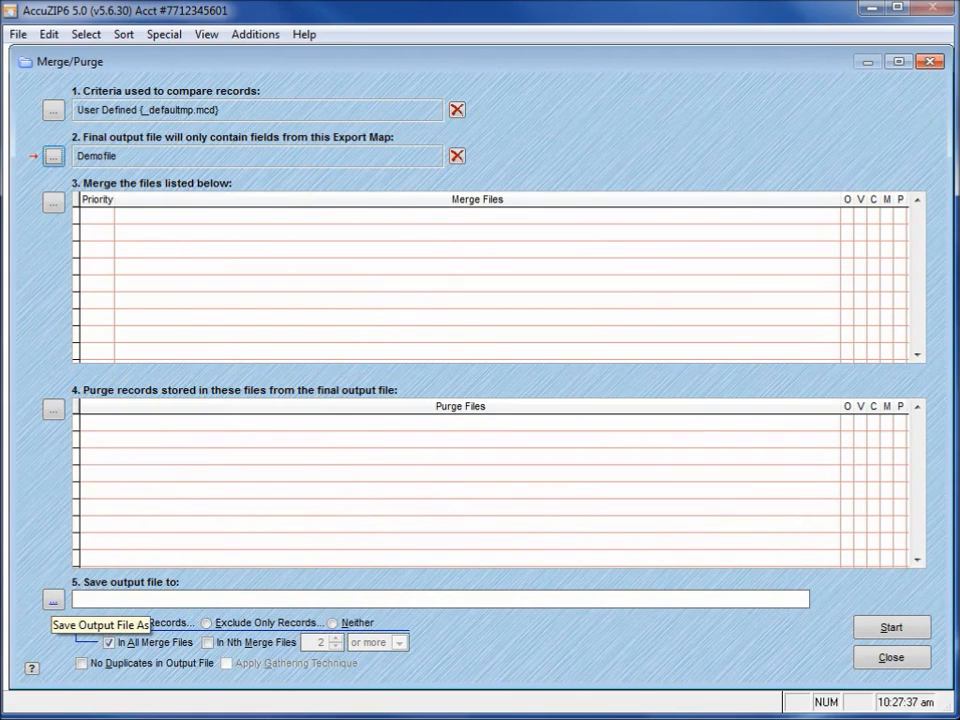
# - Set the export format to CSV (Comma Delimited), save the export setup, and check the output file's save type without saving a file
pyautogui.click(54, 600)
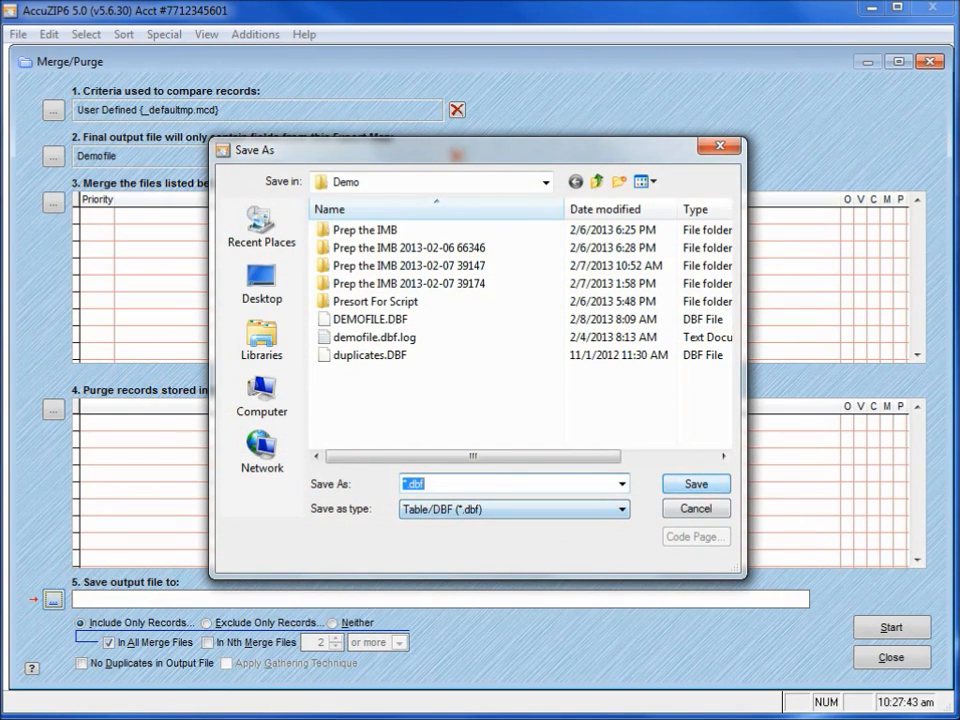
pyautogui.click(696, 509)
pyautogui.click(54, 156)
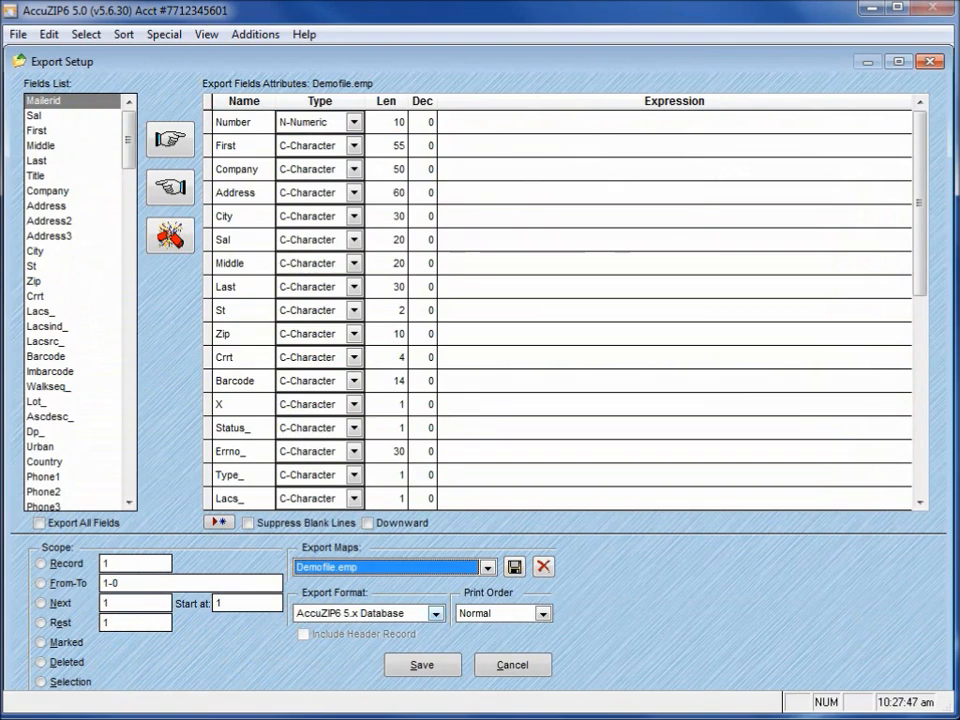
pyautogui.click(436, 614)
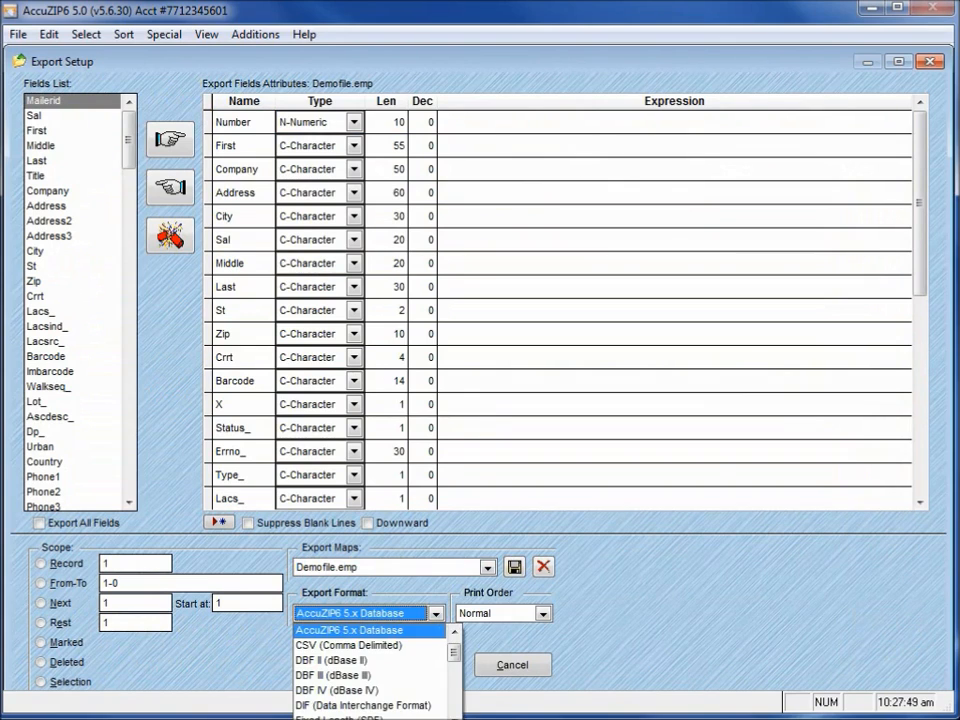
pyautogui.press('Down')
pyautogui.press('Return')
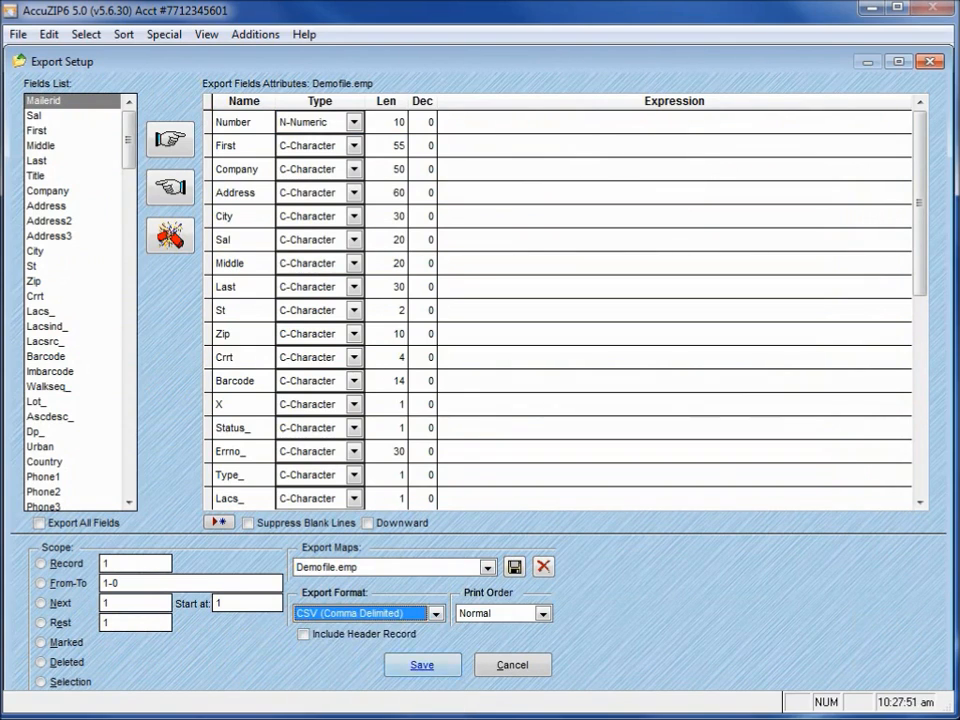
pyautogui.click(422, 665)
pyautogui.click(53, 600)
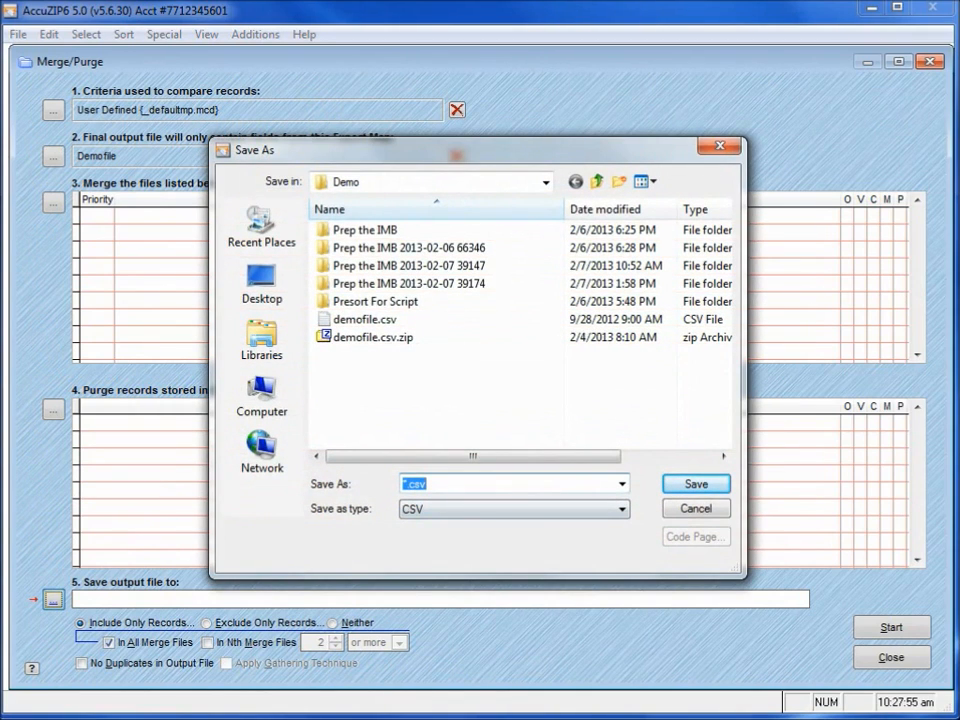
pyautogui.click(696, 509)
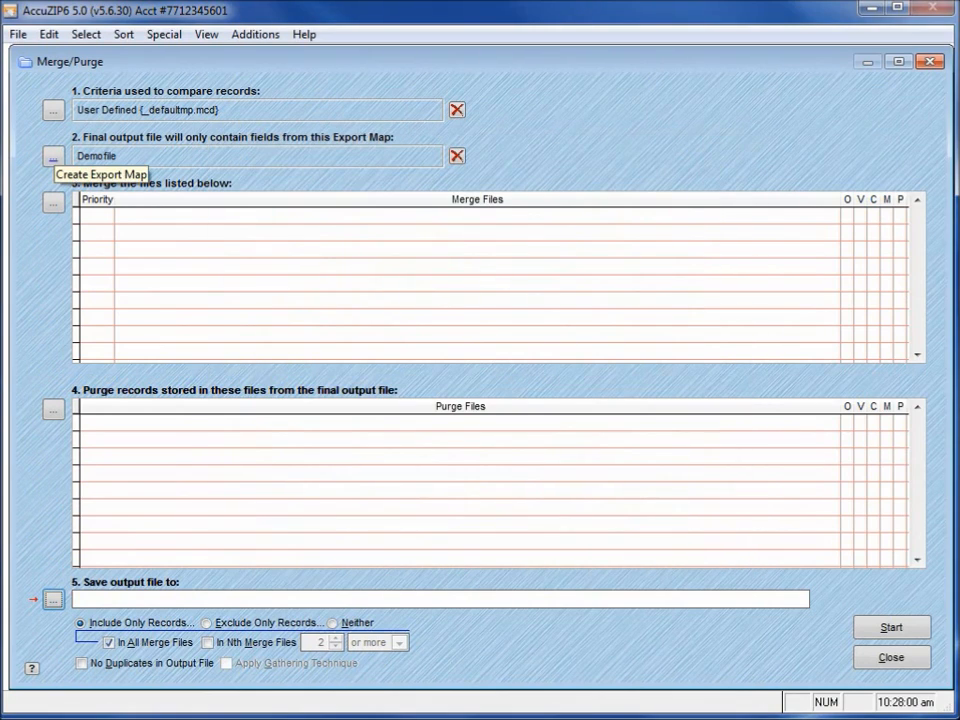
# - Set the export format back to AccuZIP6 5.x Database and save the export setup
pyautogui.click(53, 156)
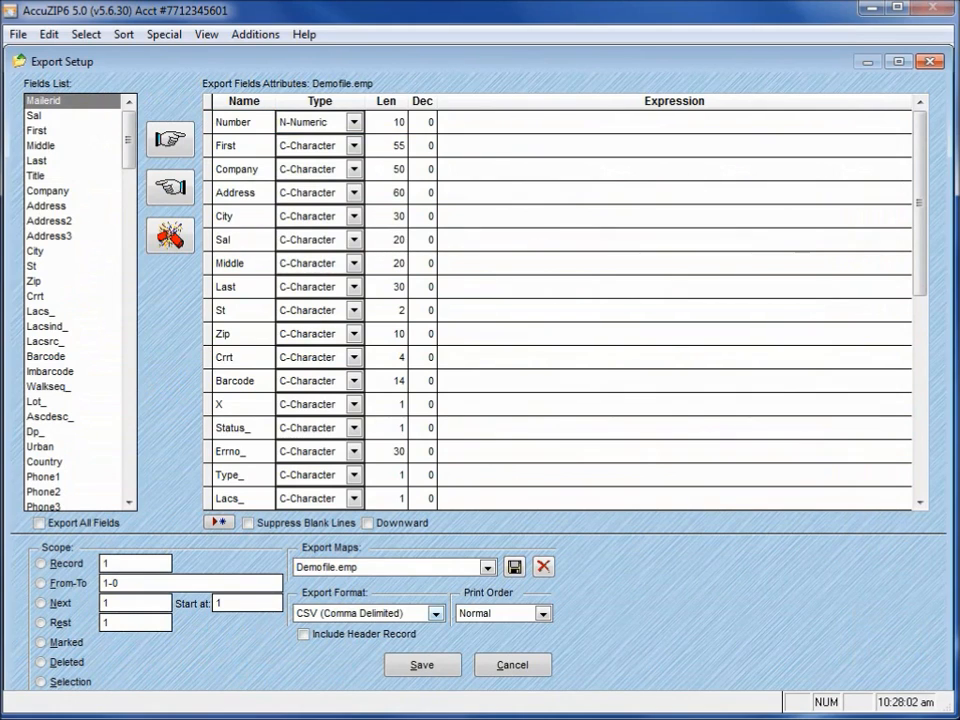
pyautogui.click(436, 613)
pyautogui.scroll(1, 400, 675)
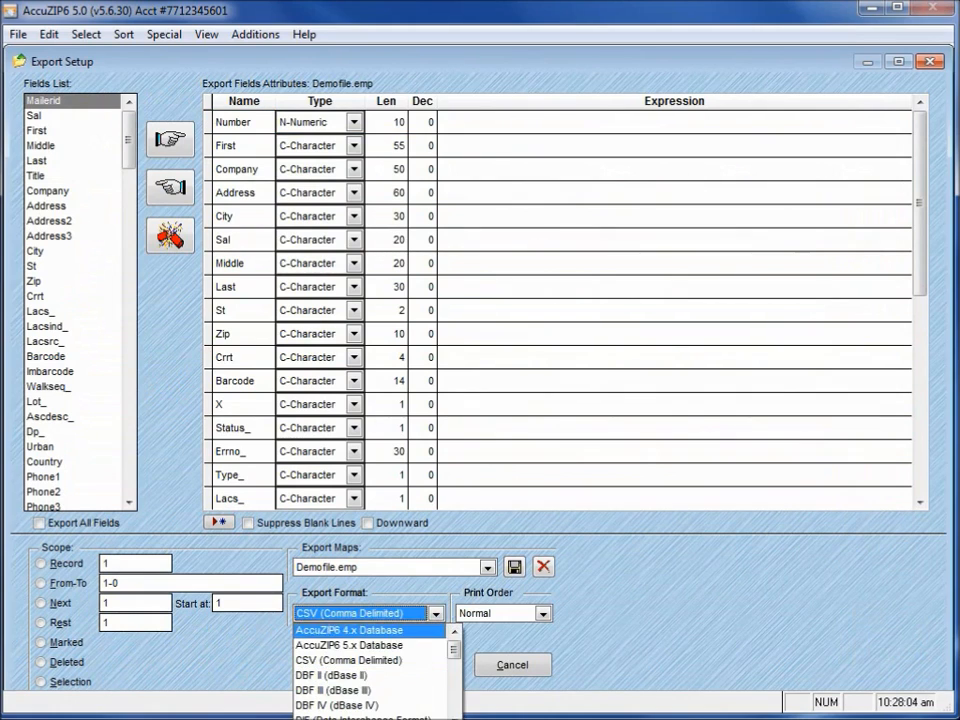
pyautogui.click(349, 646)
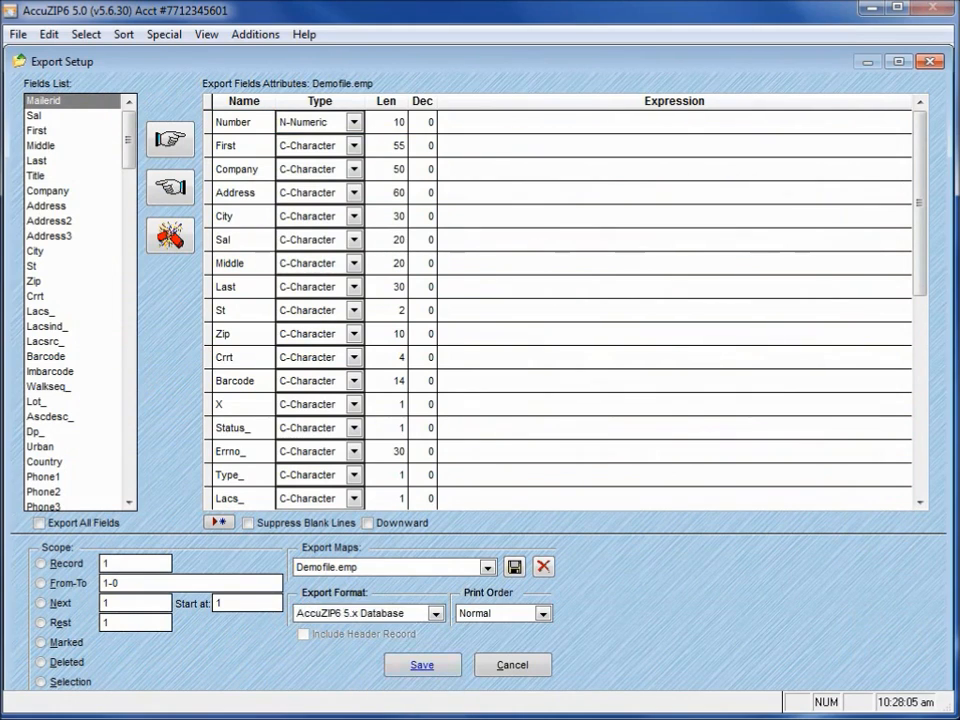
pyautogui.click(422, 665)
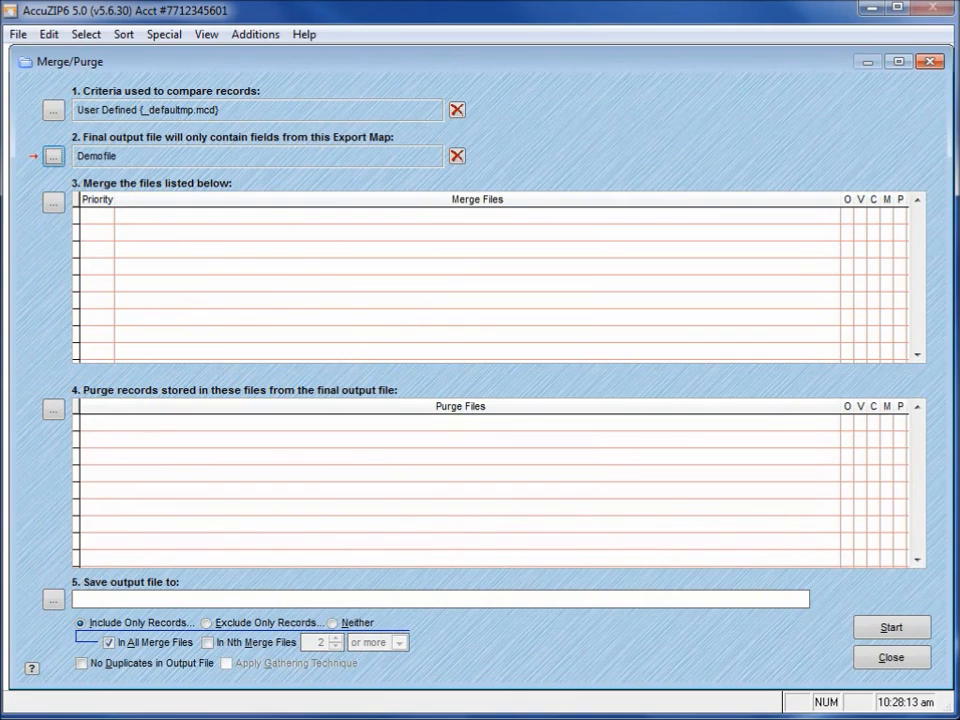
# - Add DEMOFILE.DBF from the AccuZIP6 5.0 Demo folder as a merge file and save its field setup
pyautogui.click(54, 203)
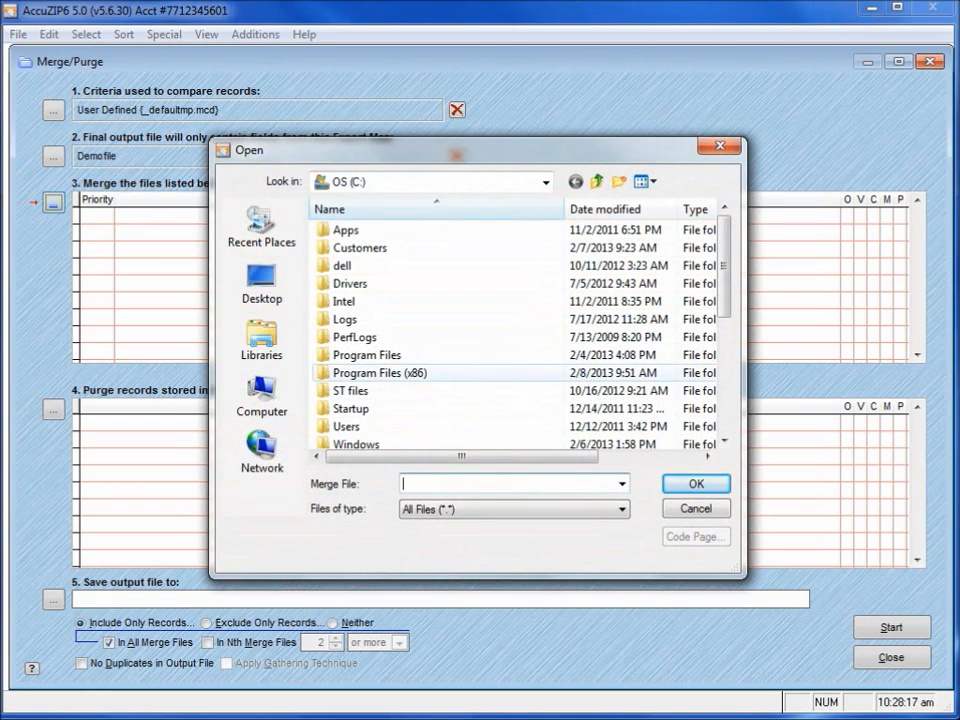
pyautogui.doubleClick(370, 372)
pyautogui.doubleClick(355, 229)
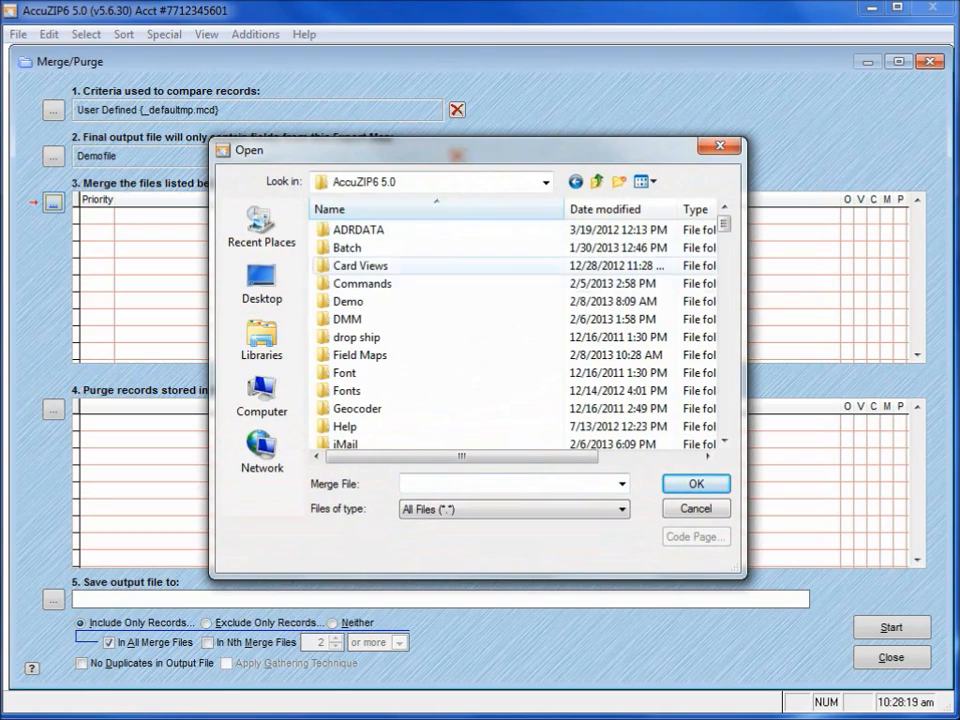
pyautogui.doubleClick(348, 301)
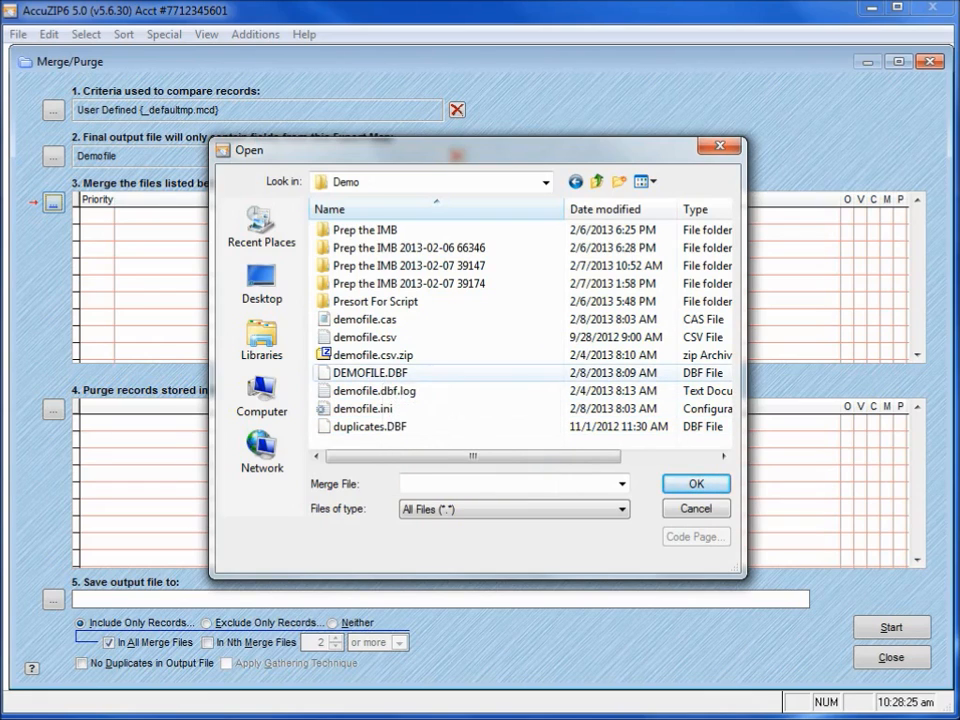
pyautogui.click(370, 373)
pyautogui.click(696, 484)
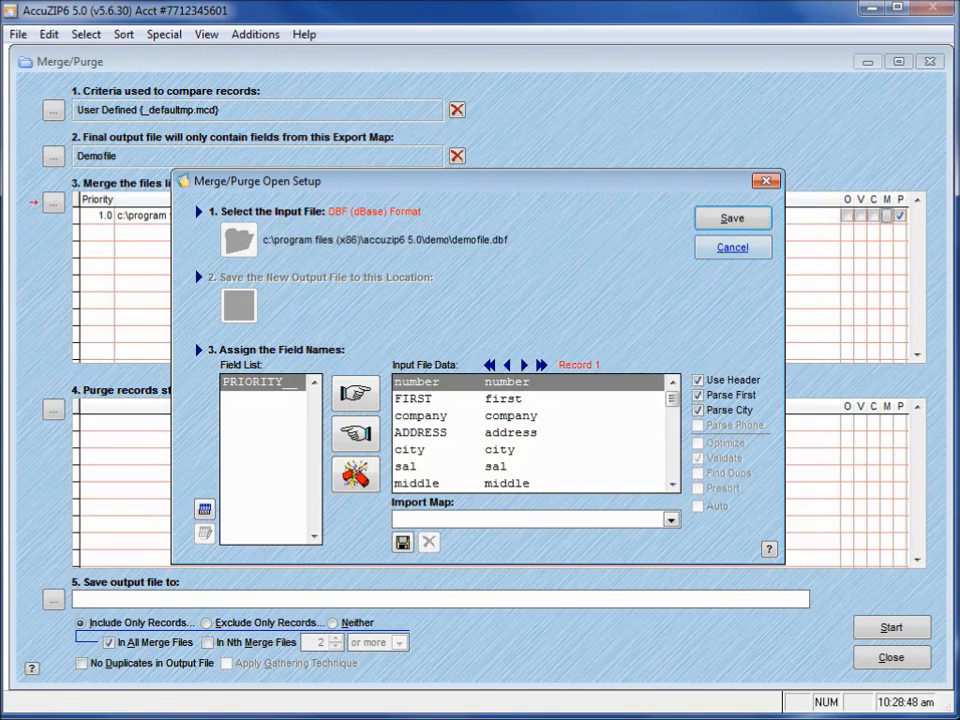
pyautogui.press('Return')
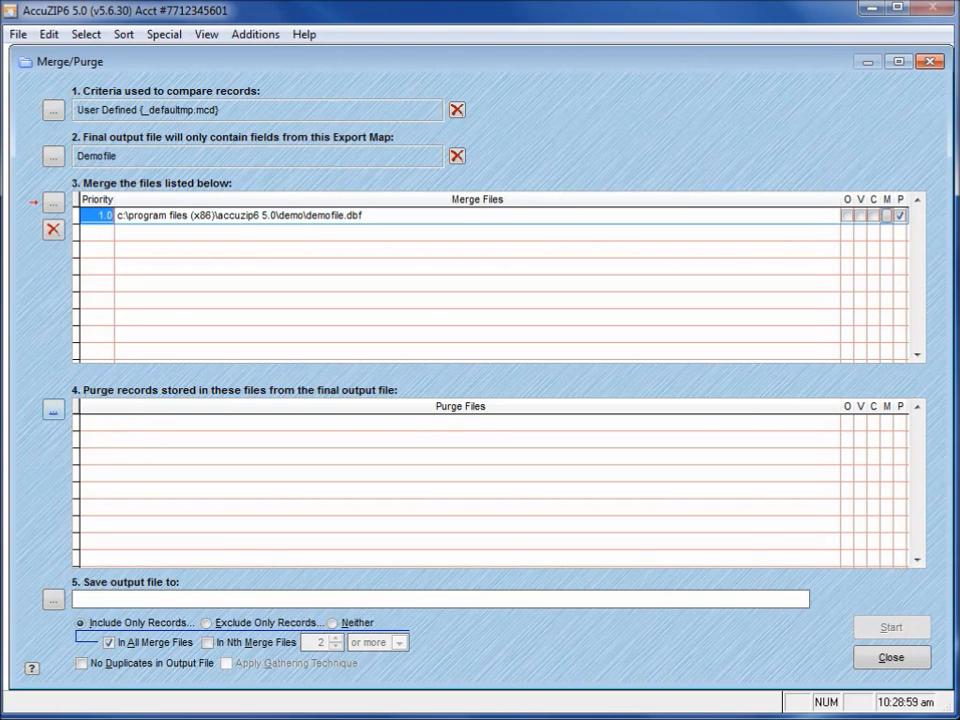
# - Add duplicates.DBF from the AccuZIP6 5.0 Demo folder as a purge file and save its field setup
pyautogui.click(53, 409)
pyautogui.doubleClick(380, 373)
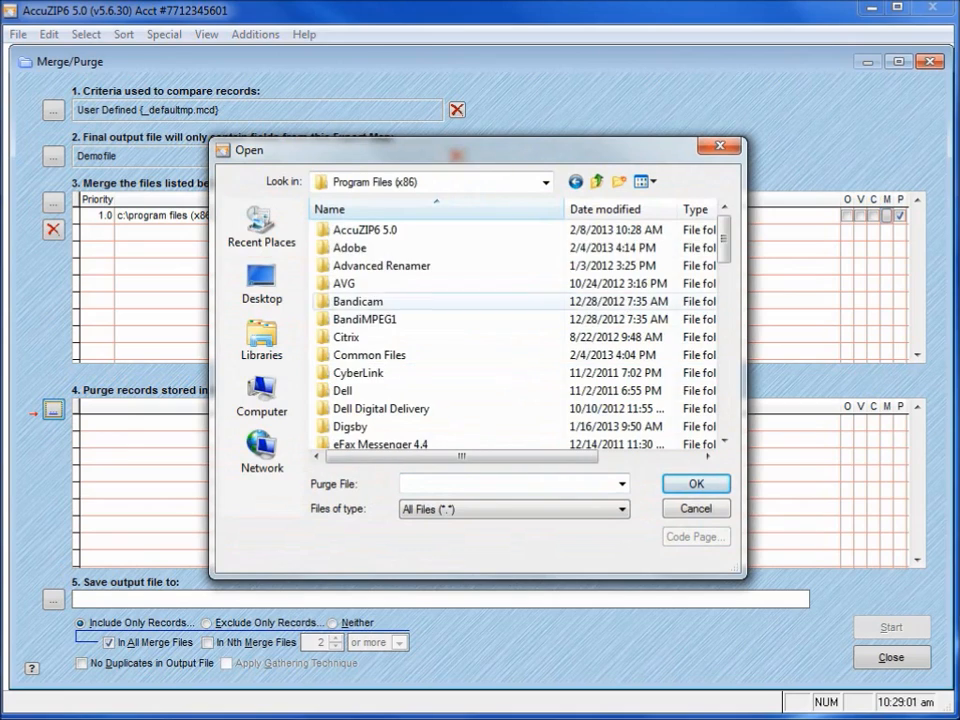
pyautogui.doubleClick(372, 230)
pyautogui.click(348, 301)
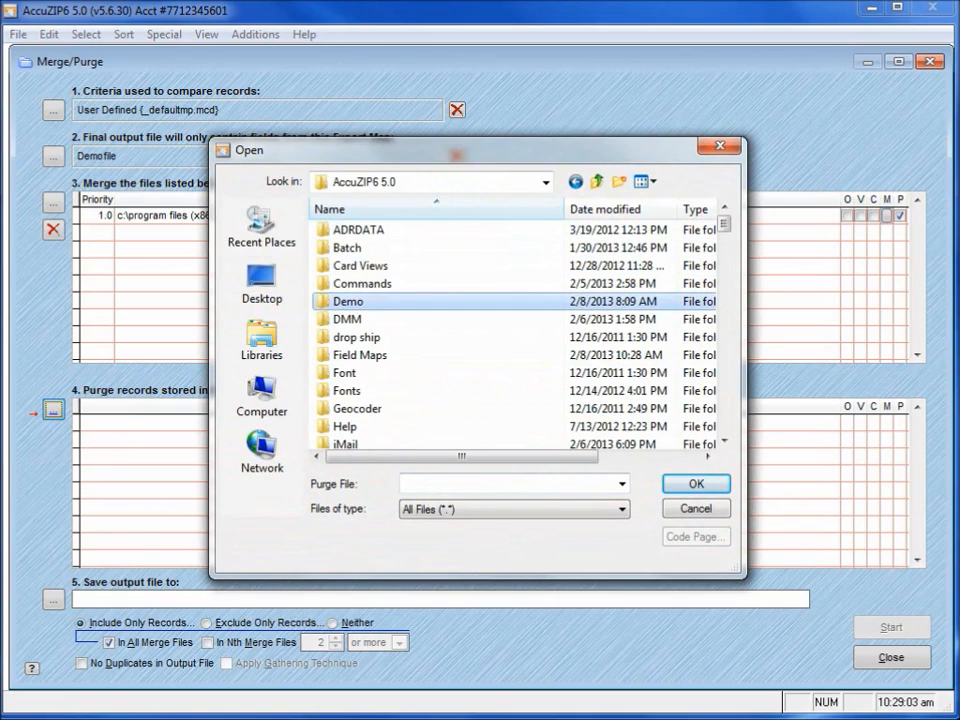
pyautogui.doubleClick(348, 301)
pyautogui.click(370, 427)
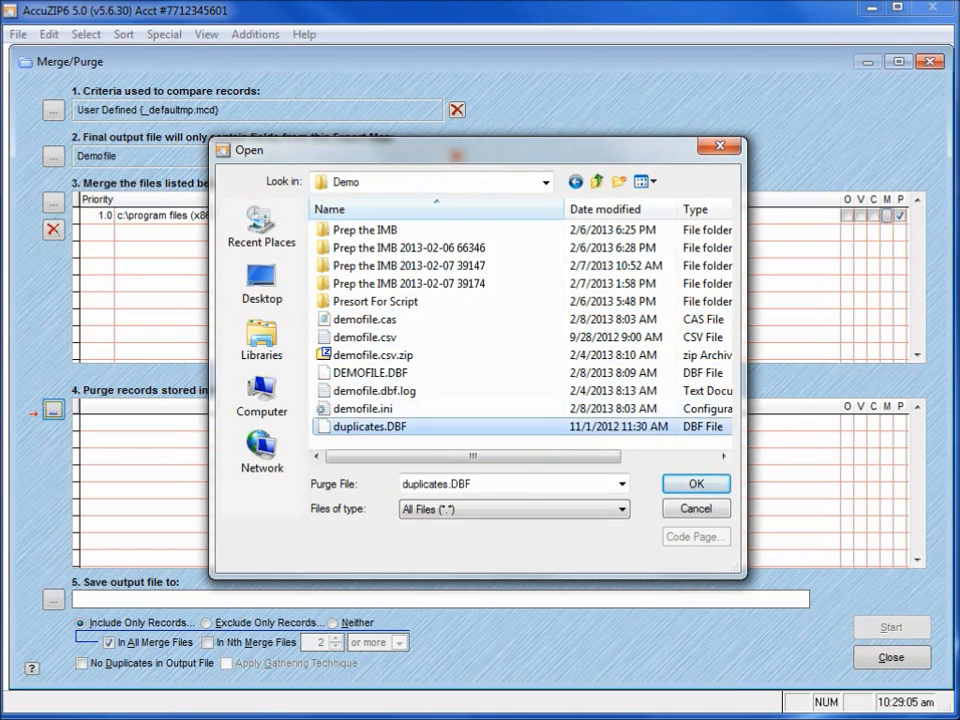
pyautogui.doubleClick(370, 427)
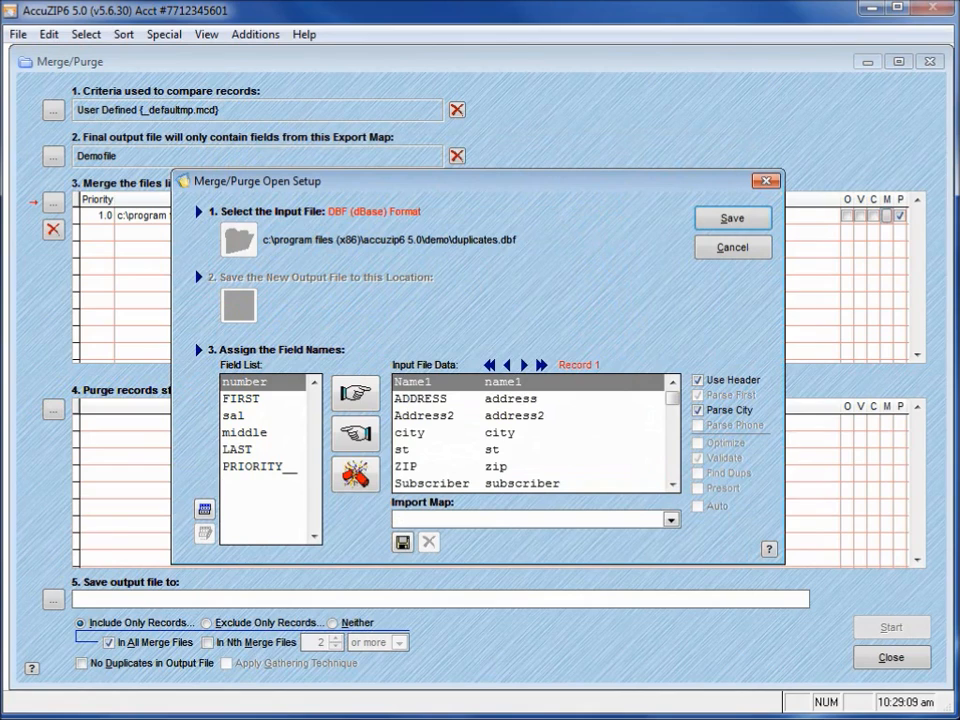
pyautogui.scroll(-3, 535, 432)
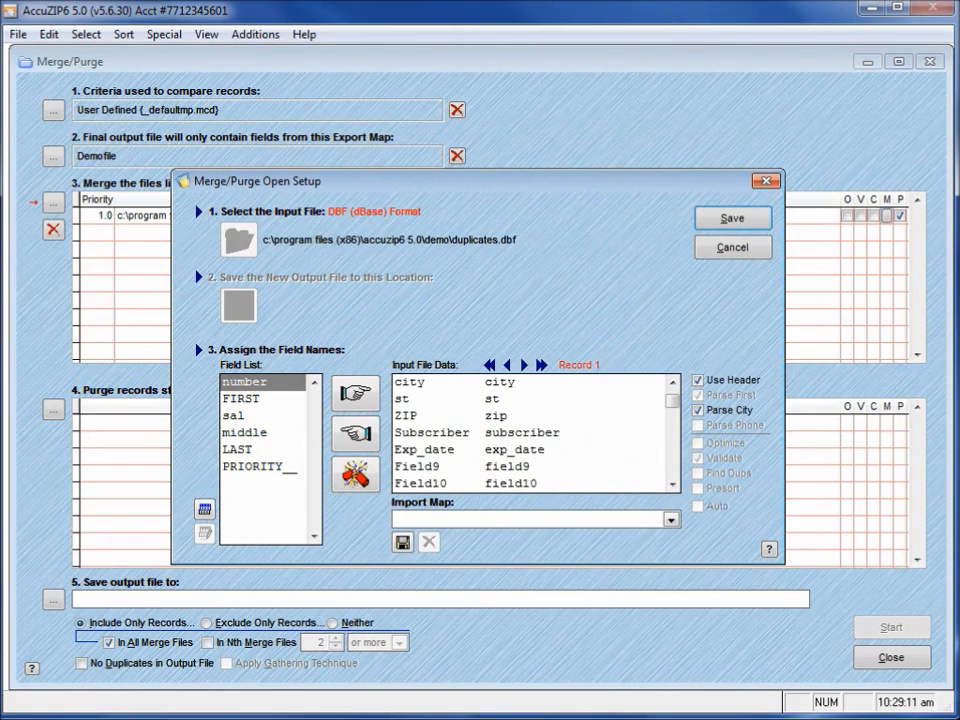
pyautogui.scroll(-3, 535, 432)
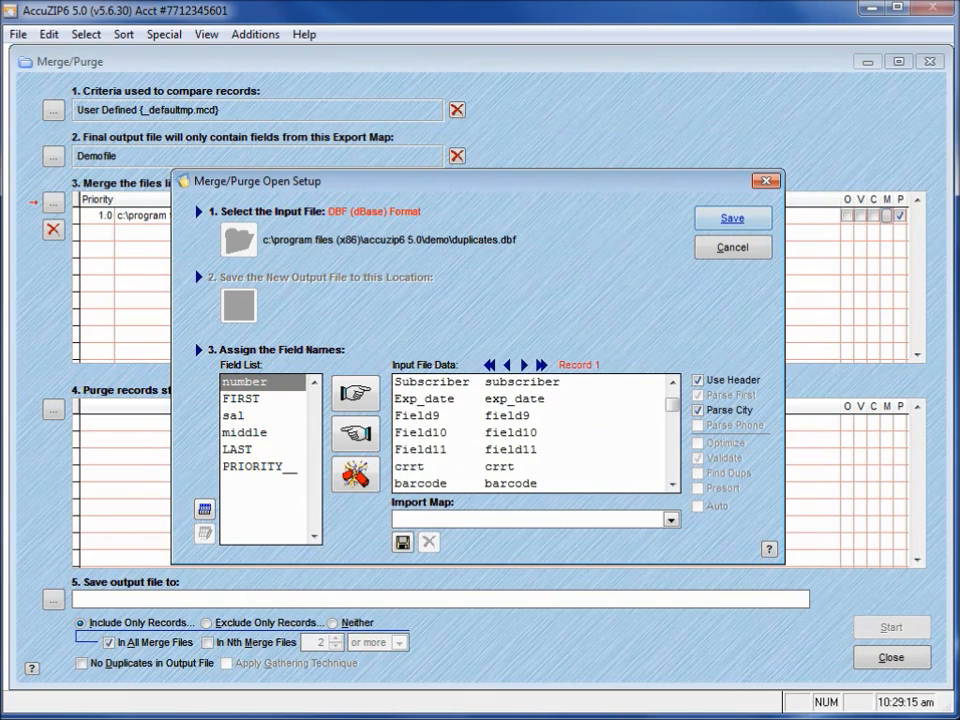
pyautogui.click(733, 218)
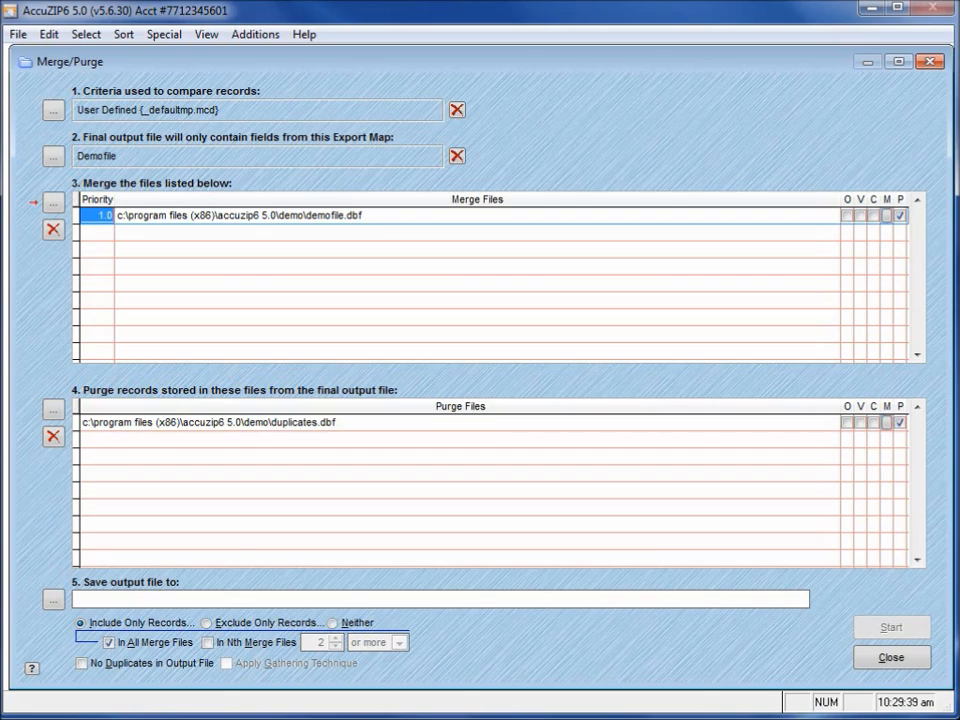
# - Try the O option on duplicates.dbf and the V option on demofile.dbf, closing the validation windows and clearing O again
pyautogui.click(848, 423)
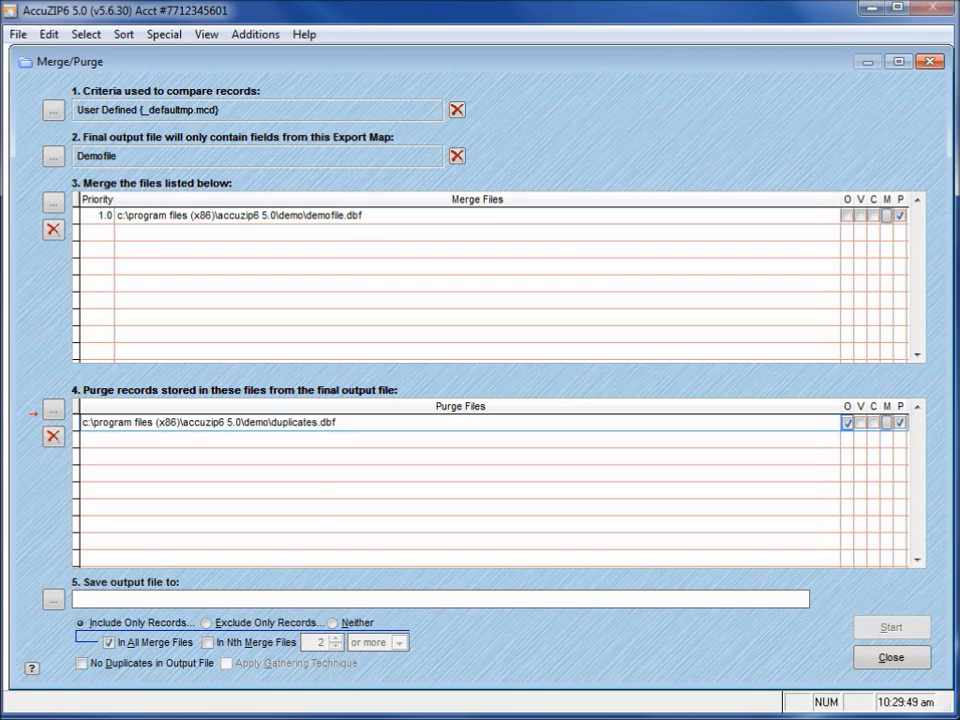
pyautogui.click(860, 216)
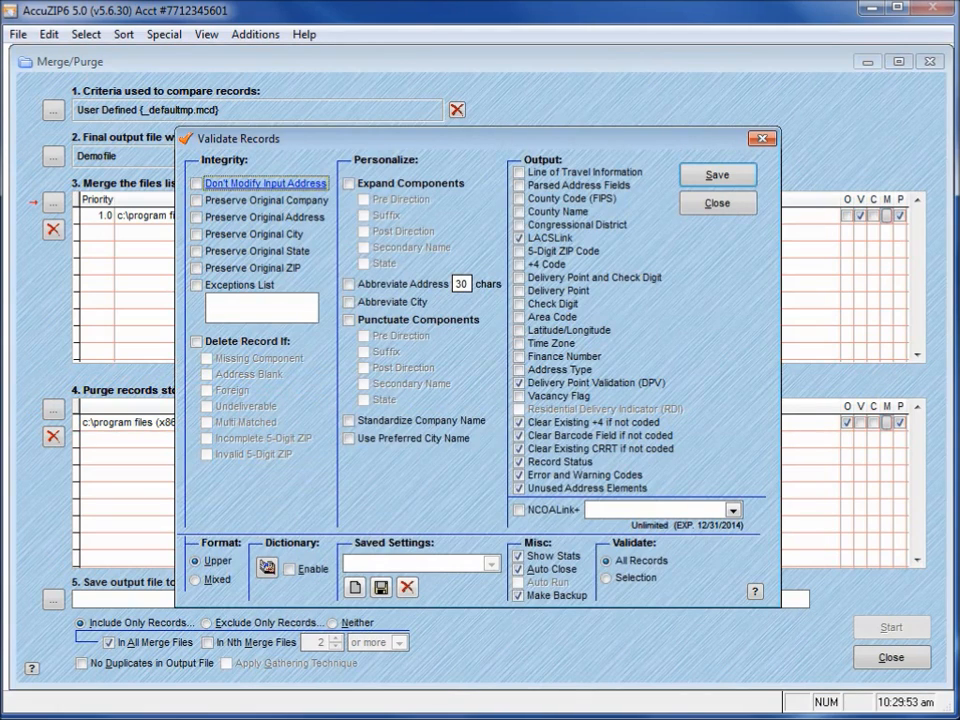
pyautogui.click(717, 203)
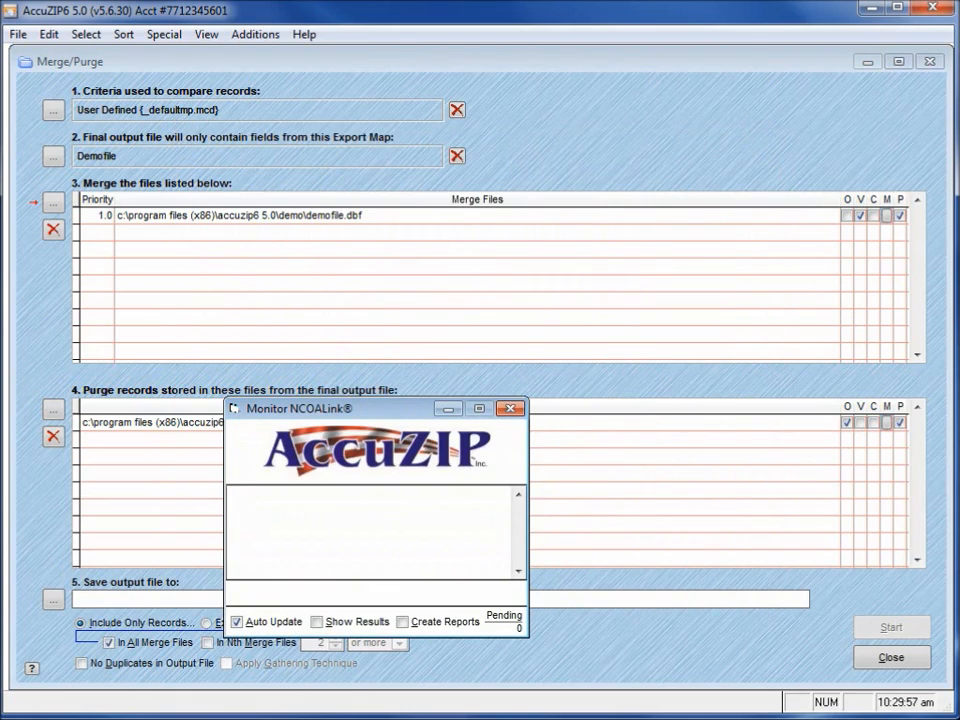
pyautogui.click(510, 408)
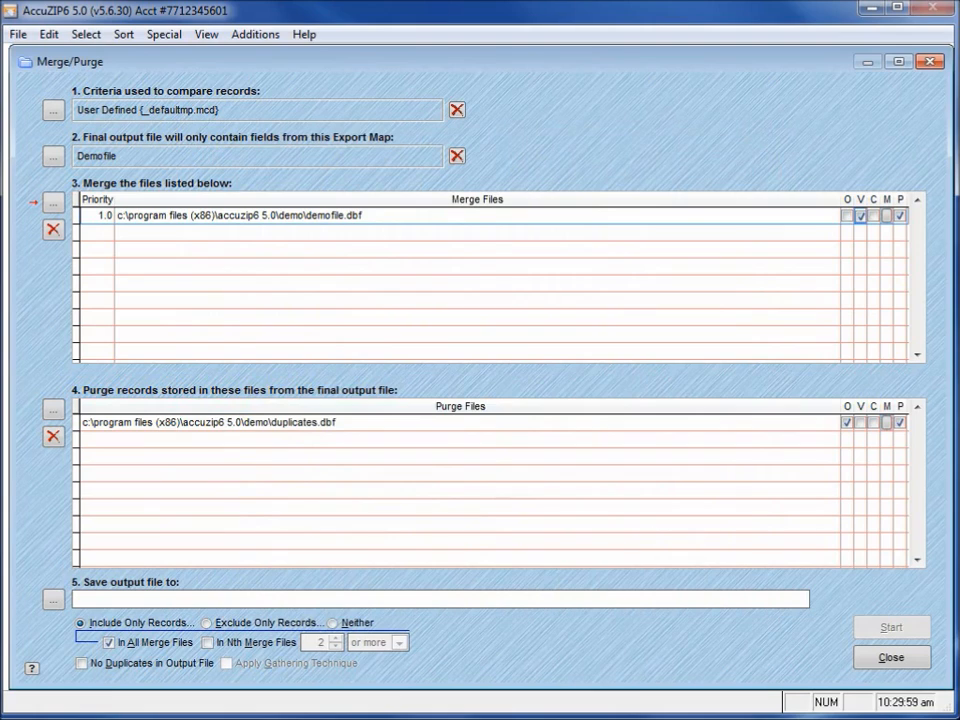
pyautogui.click(847, 423)
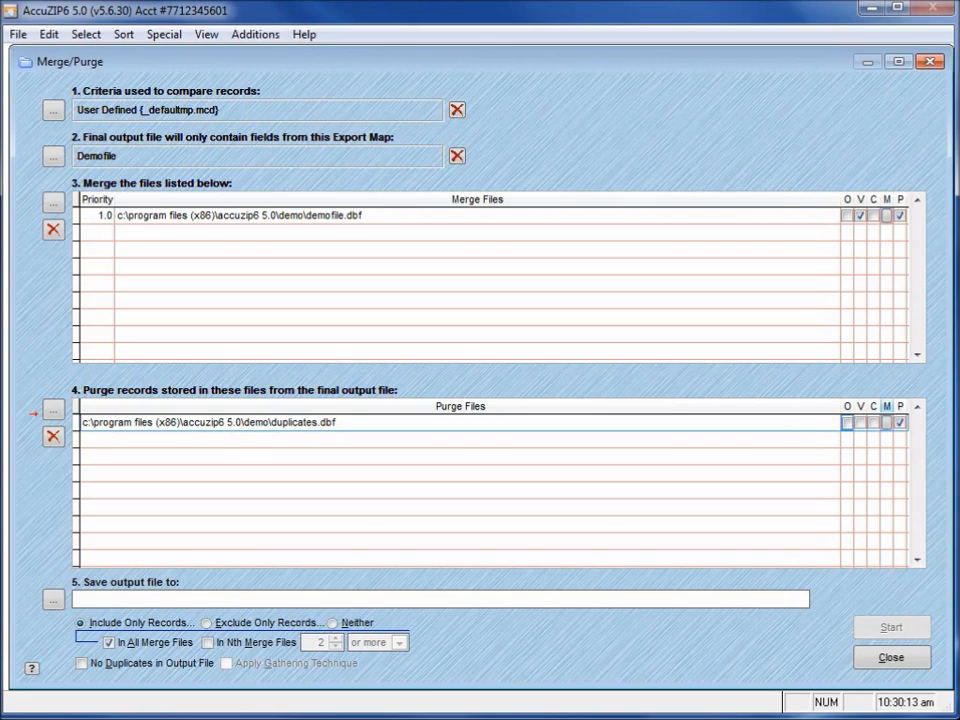
# - Map the Name1 field of duplicates.dbf to FIRST, save the mapping, and clear the V option of demofile.dbf
pyautogui.click(886, 423)
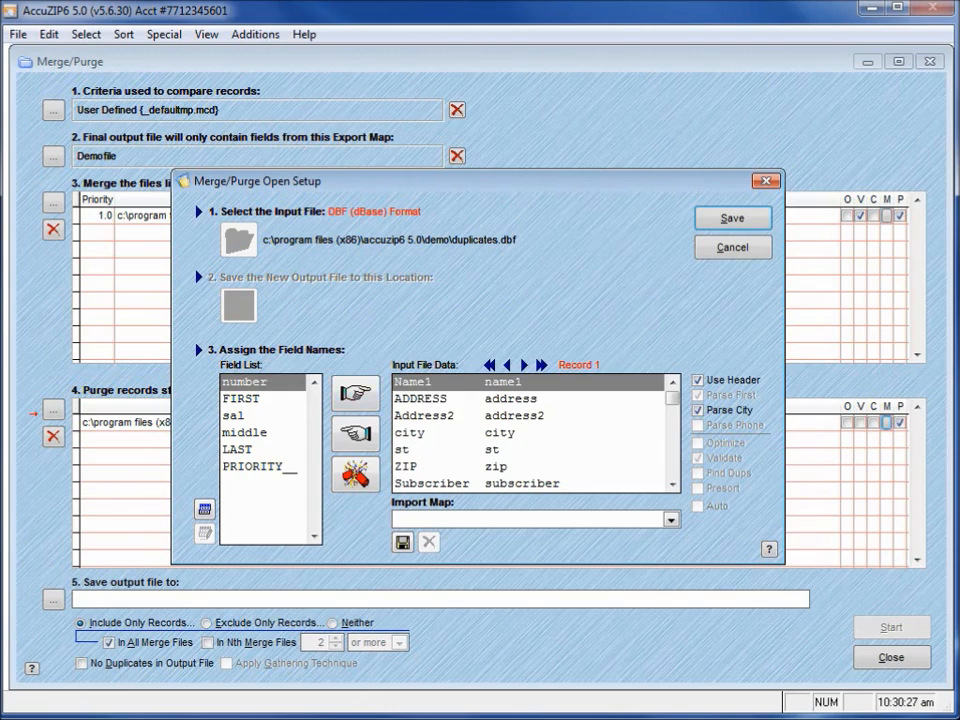
pyautogui.click(242, 399)
pyautogui.click(355, 393)
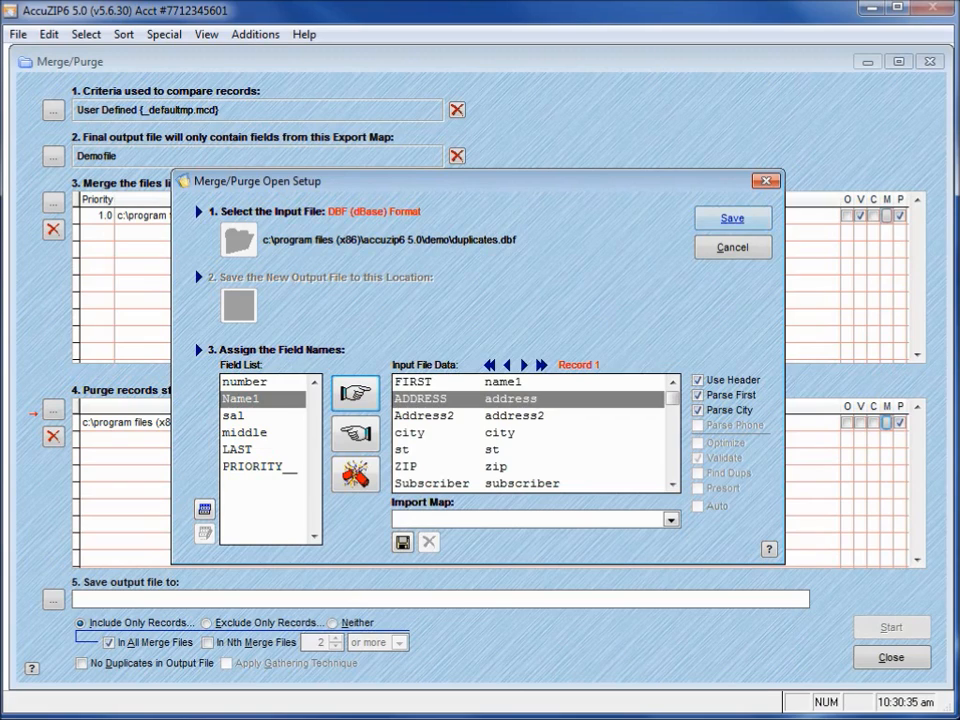
pyautogui.click(732, 218)
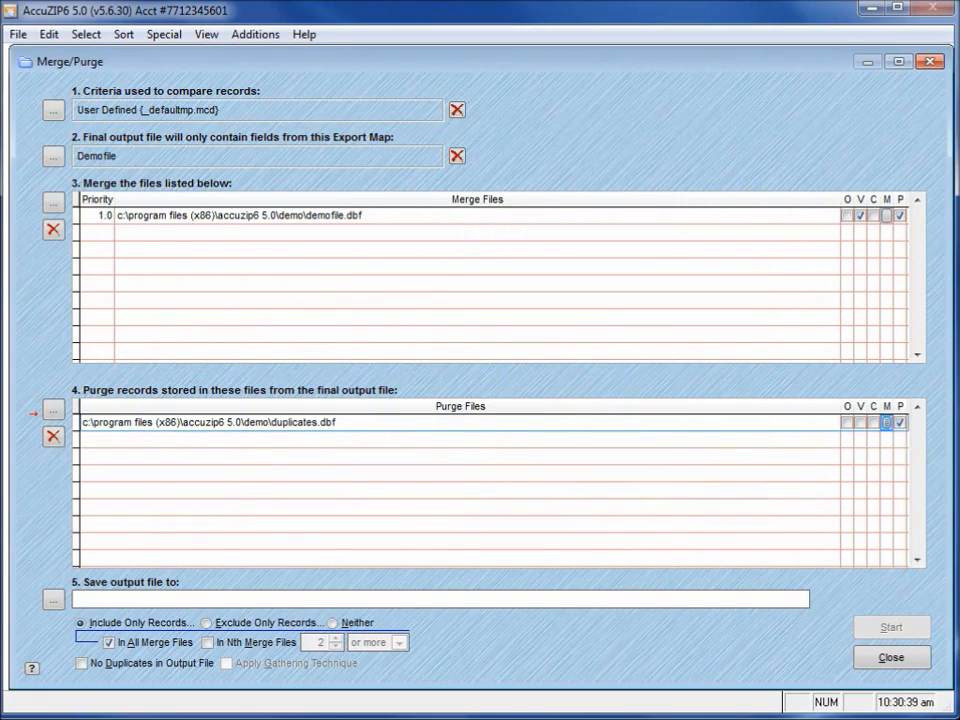
pyautogui.click(860, 216)
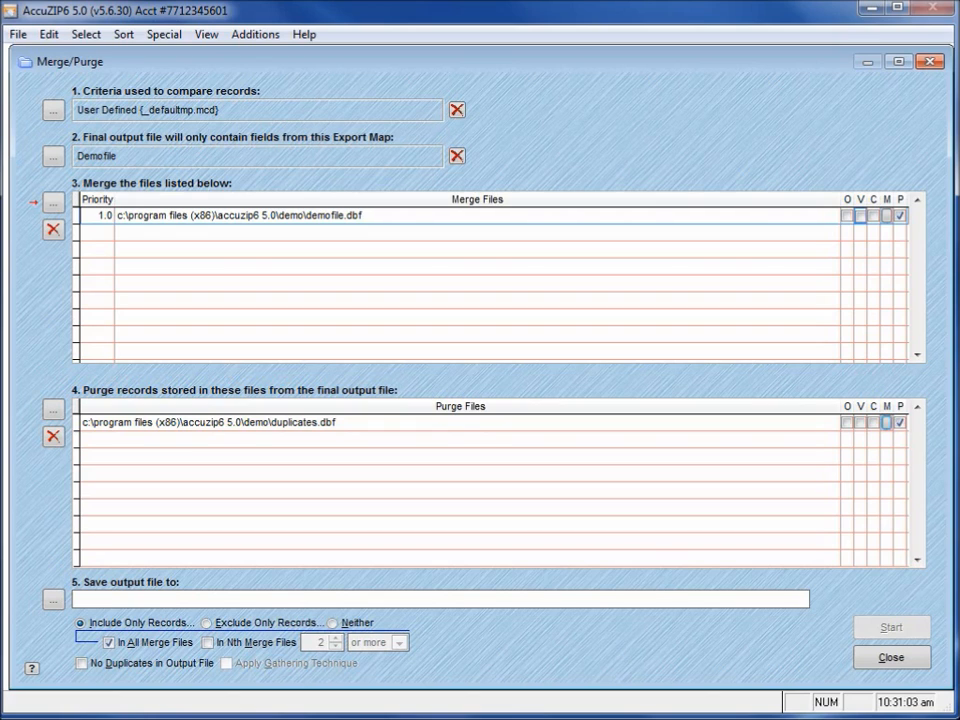
# - Set the output file to results.dbf in the Demo folder, choosing Neither and No Duplicates in Output File
pyautogui.click(54, 599)
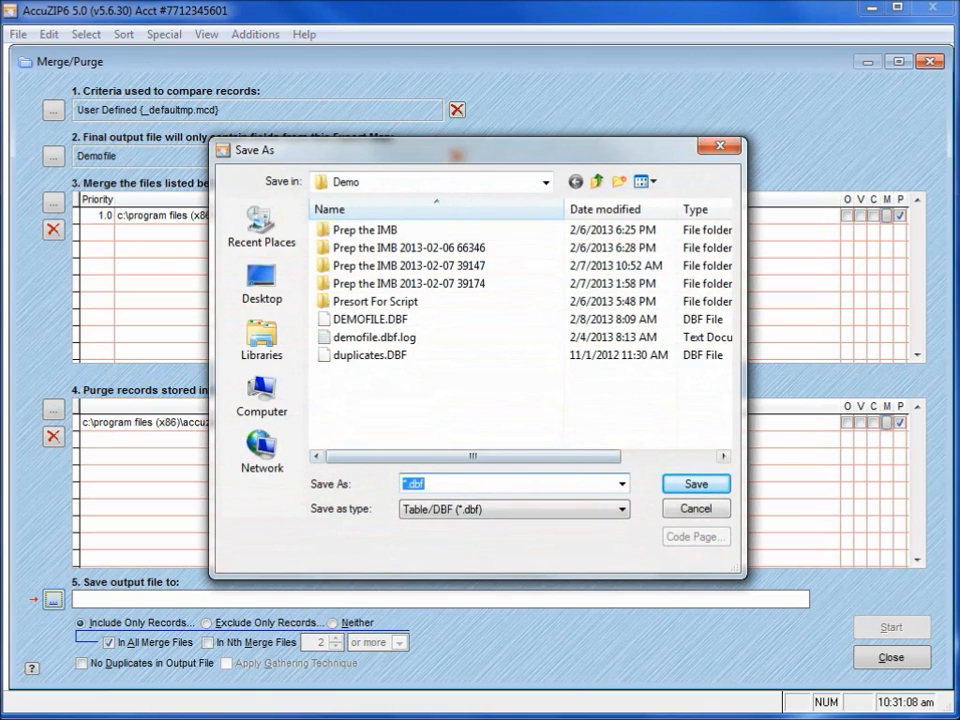
pyautogui.write('results')
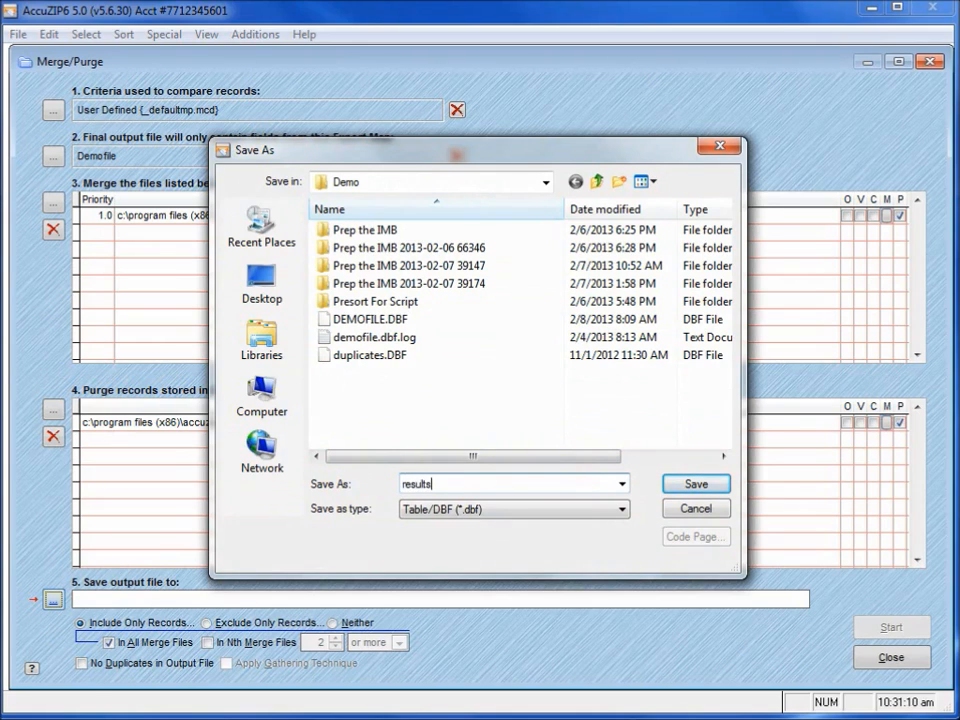
pyautogui.press('Return')
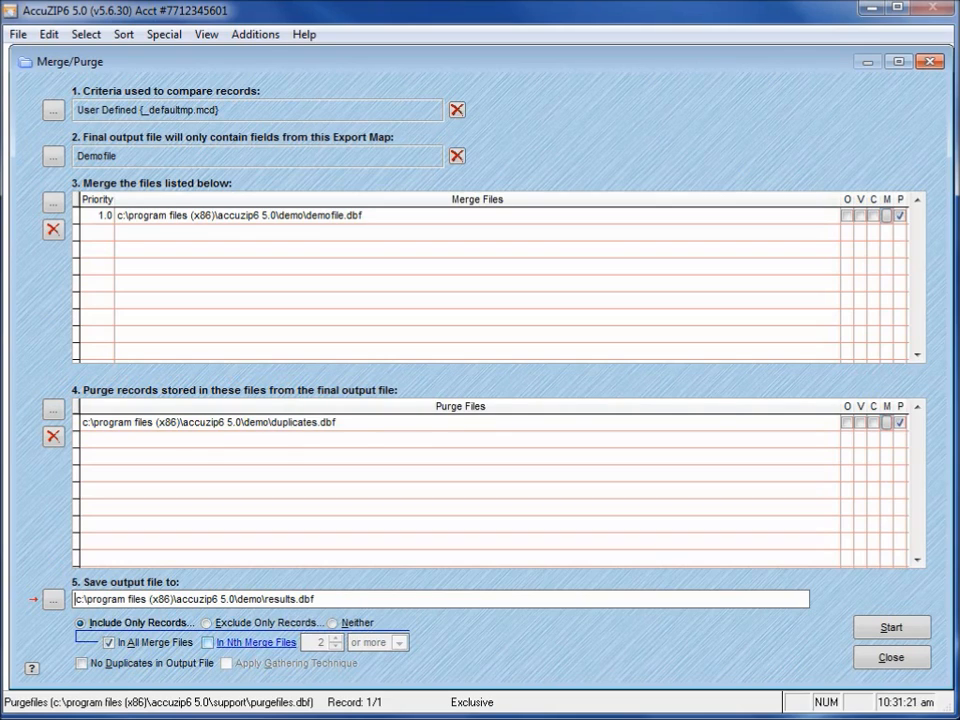
pyautogui.click(334, 623)
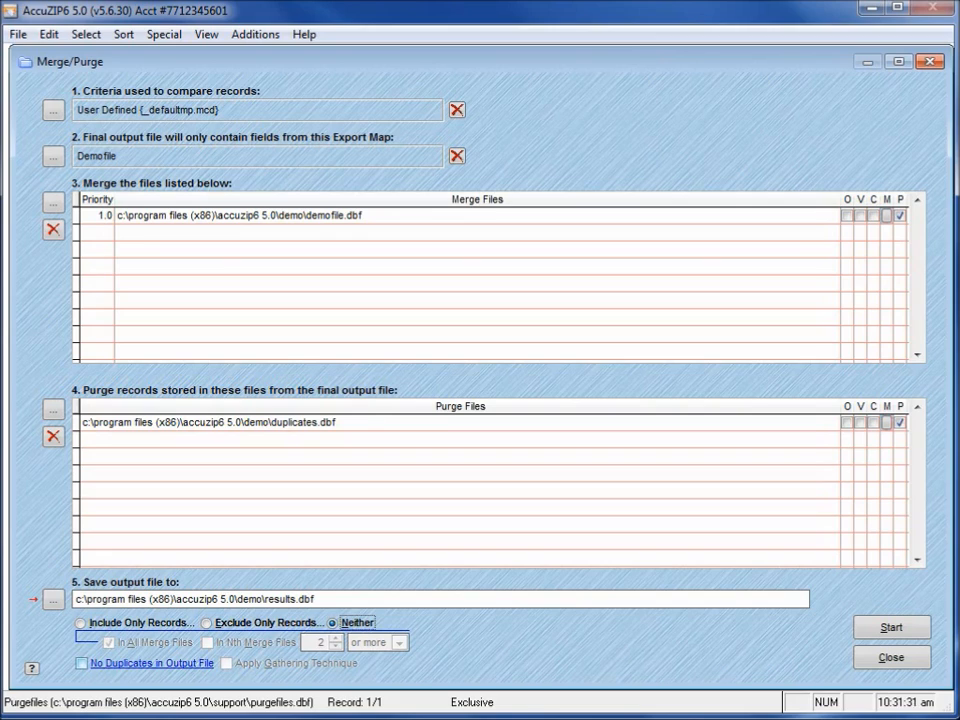
pyautogui.click(150, 663)
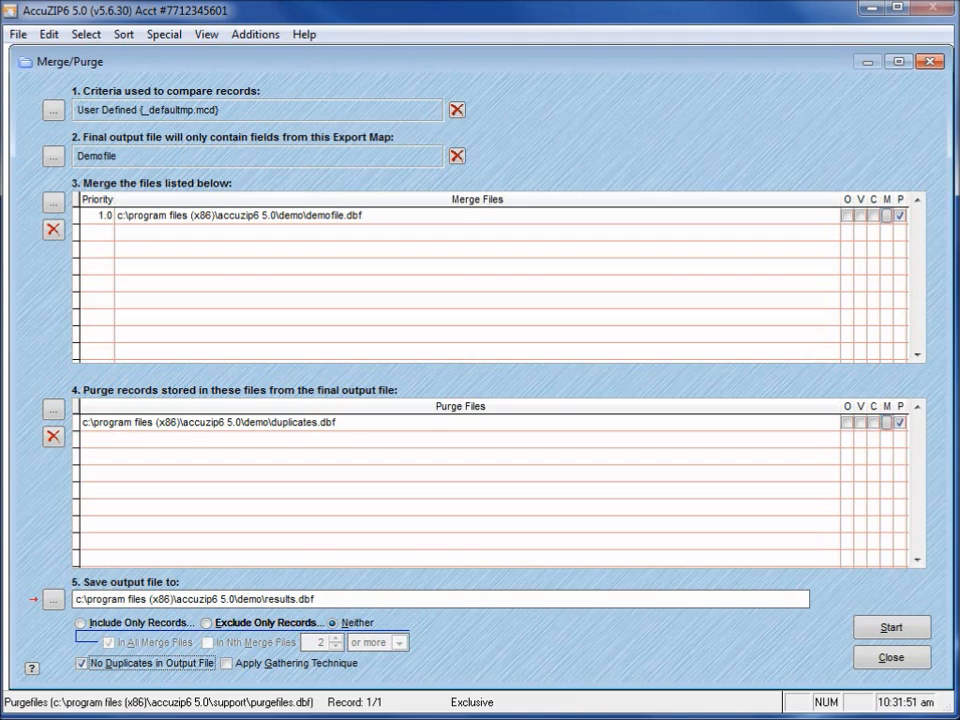
pyautogui.moveTo(330, 599); pyautogui.dragTo(264, 599)
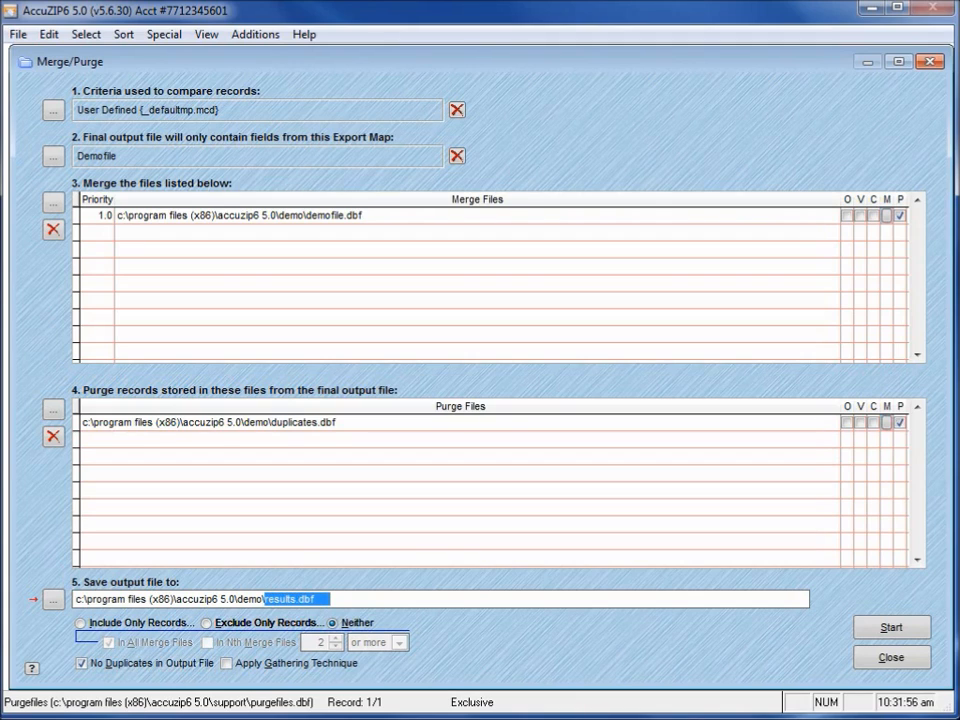
pyautogui.click(314, 599)
pyautogui.moveTo(373, 599); pyautogui.dragTo(75, 599)
pyautogui.click(314, 599)
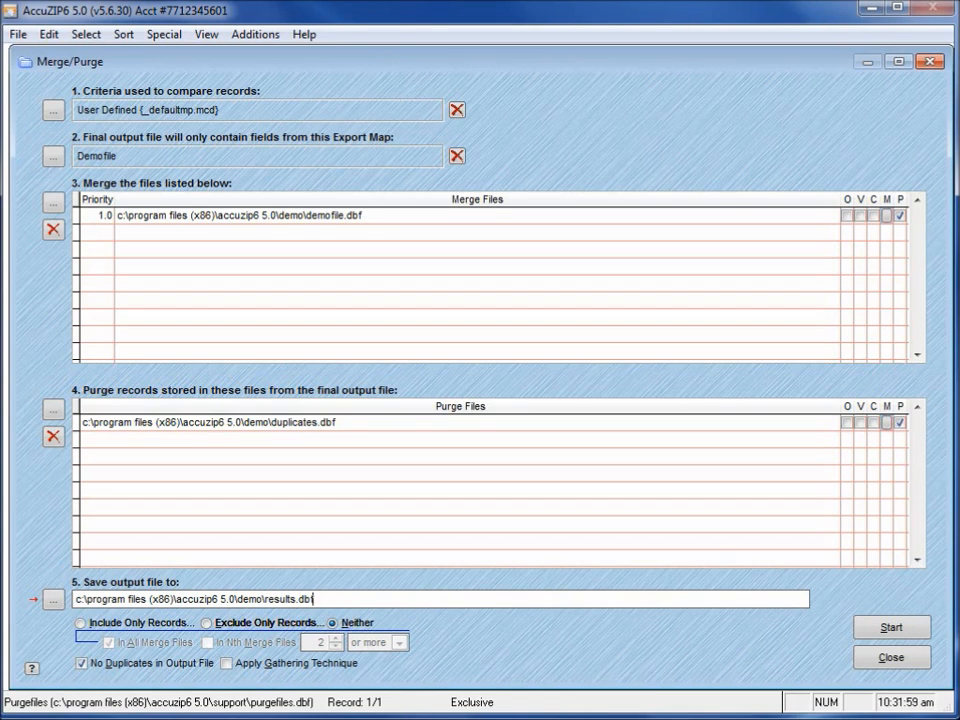